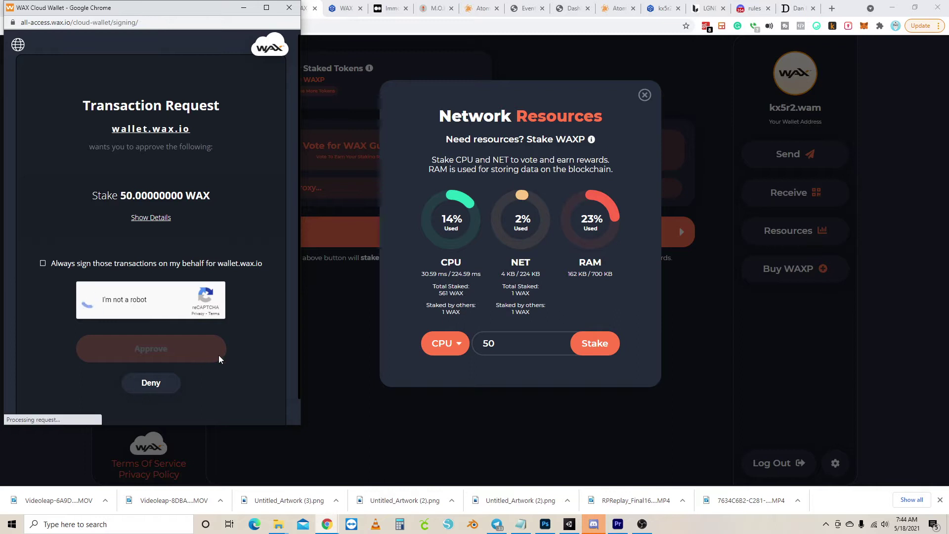
# Approve the 50 WAX CPU stake, close the network resources dialog, and refresh the staking rewards page to check the staked tokens.
pyautogui.click(199, 351)
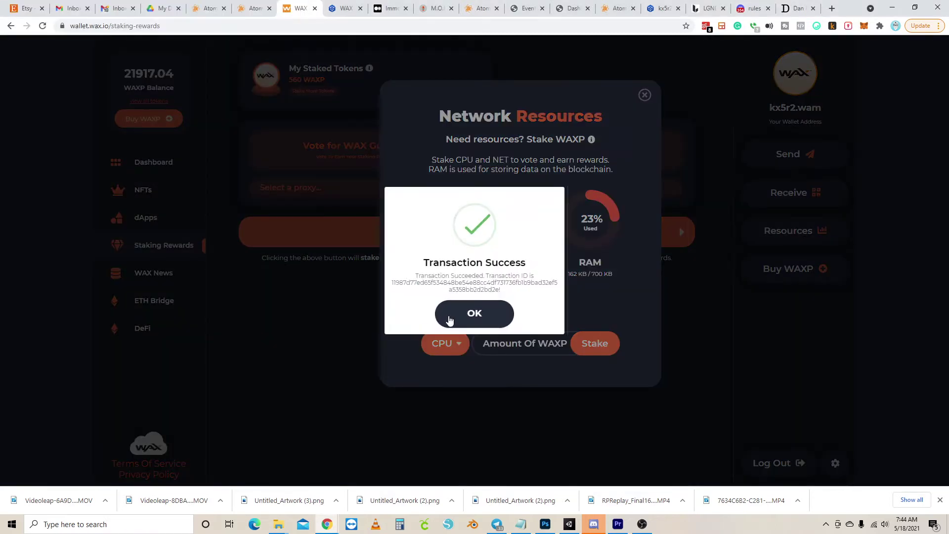
pyautogui.click(495, 320)
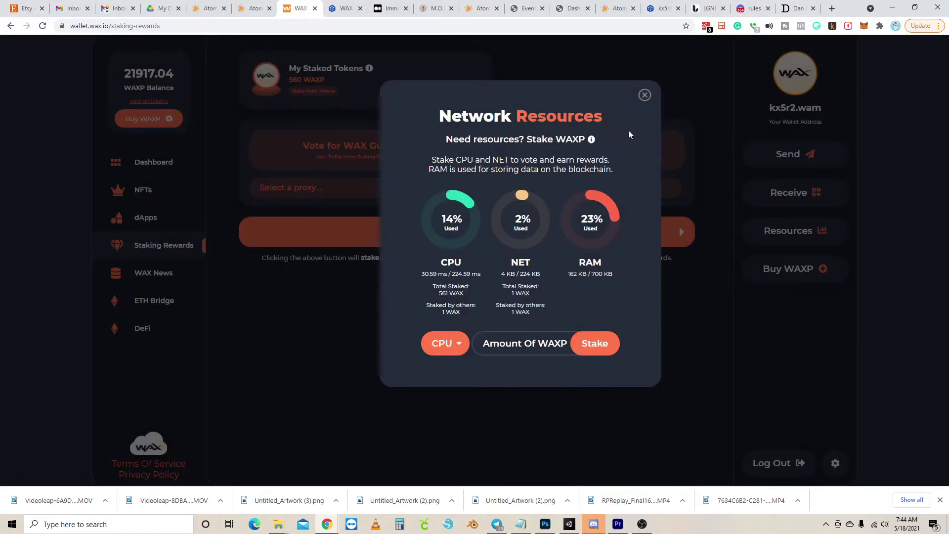
pyautogui.click(645, 94)
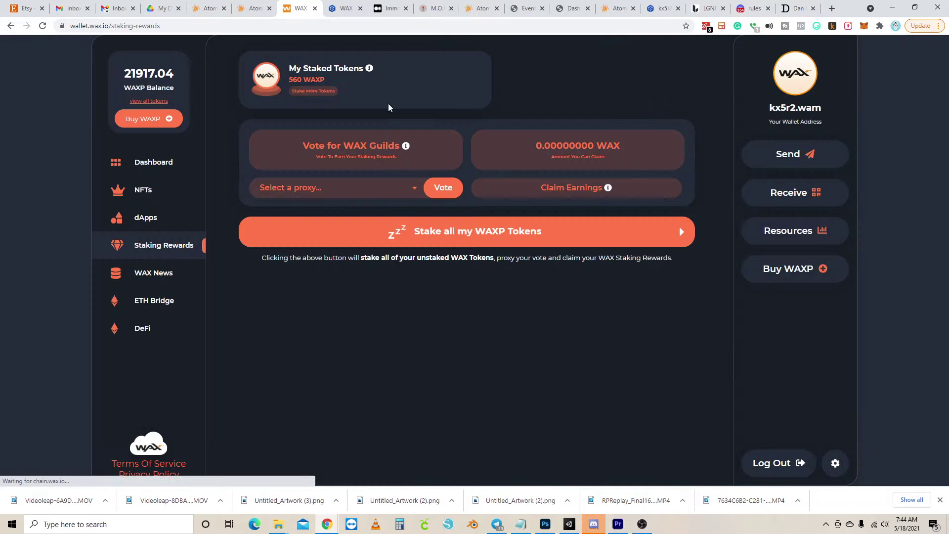
pyautogui.click(43, 26)
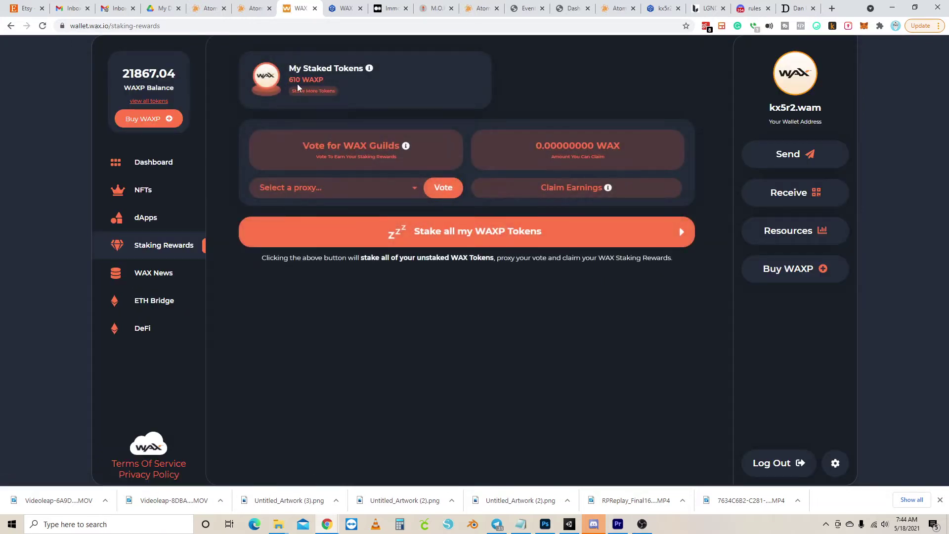
pyautogui.click(315, 92)
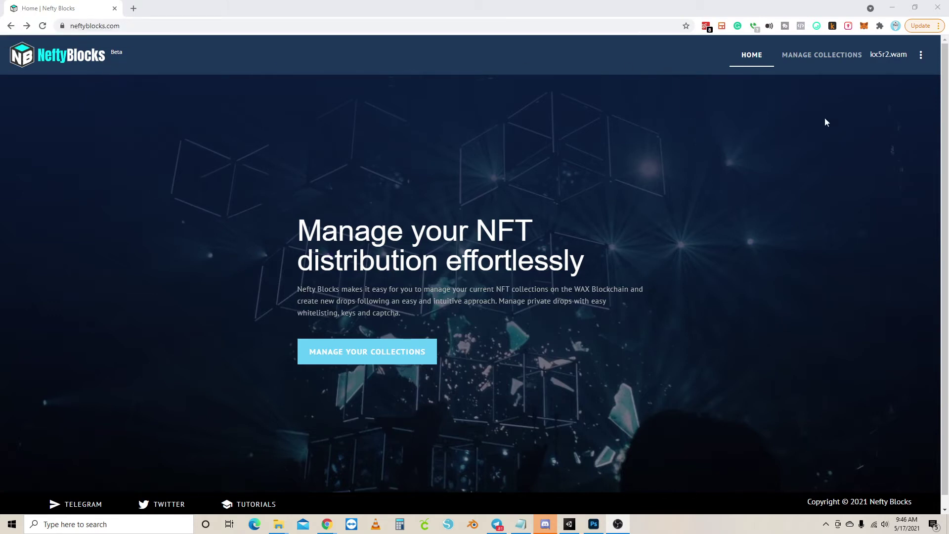
# Open the Nifty BC collection's management page on NeftyBlocks.
pyautogui.click(921, 59)
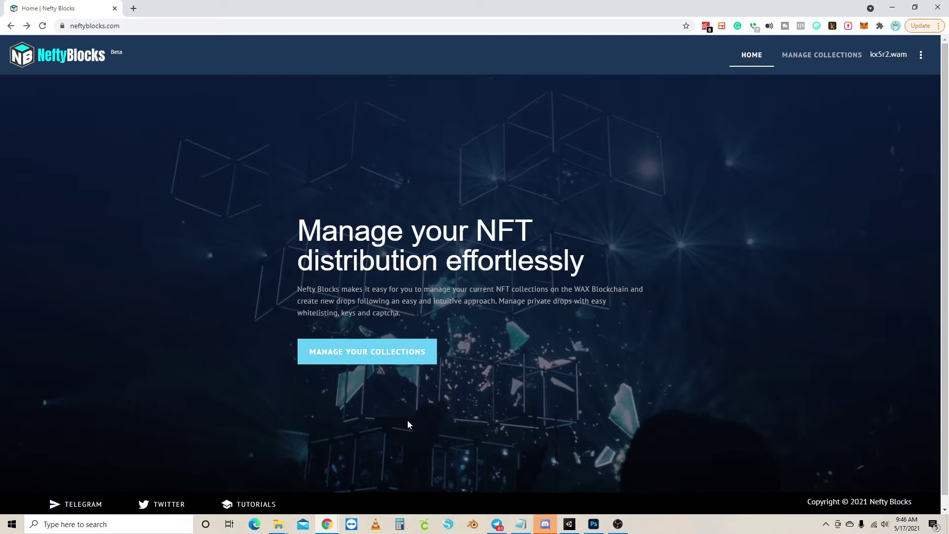
pyautogui.click(361, 355)
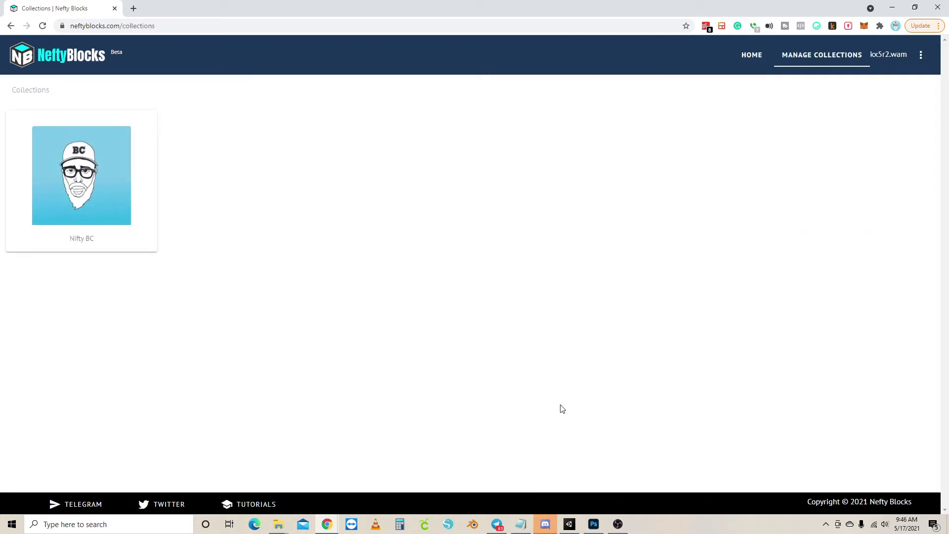
pyautogui.click(80, 169)
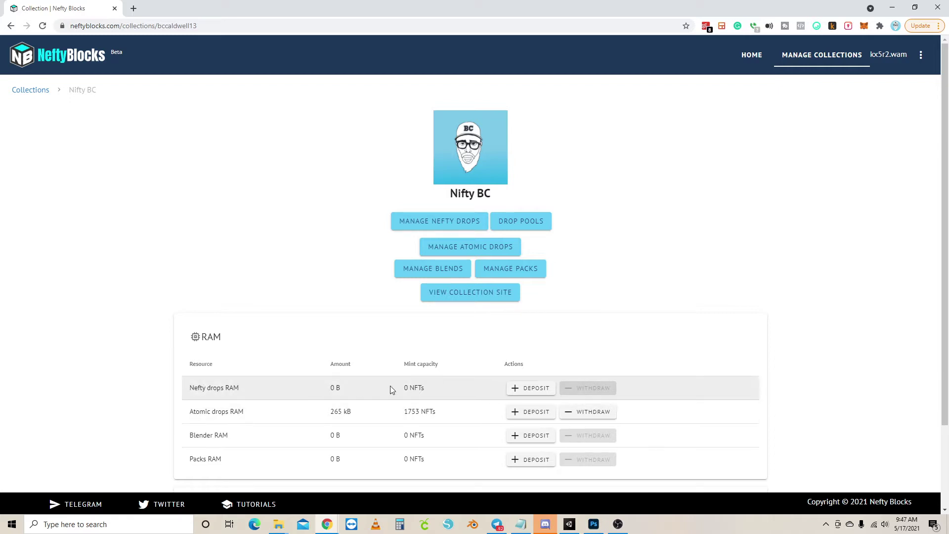
# Submit a 50 WAX deposit for the collection's Nefty drops RAM and check the approximate mint capacity.
pyautogui.click(534, 391)
pyautogui.moveTo(390, 248); pyautogui.dragTo(345, 249)
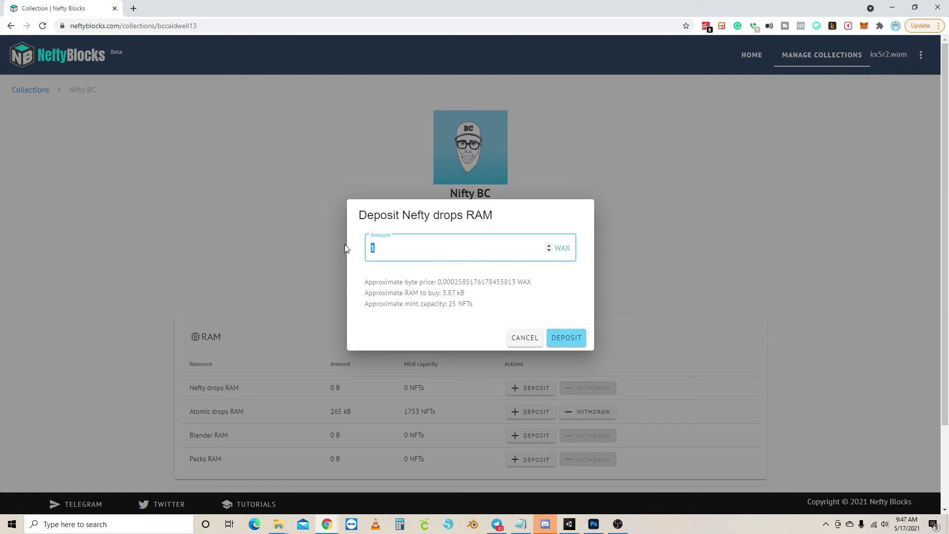
pyautogui.write('50')
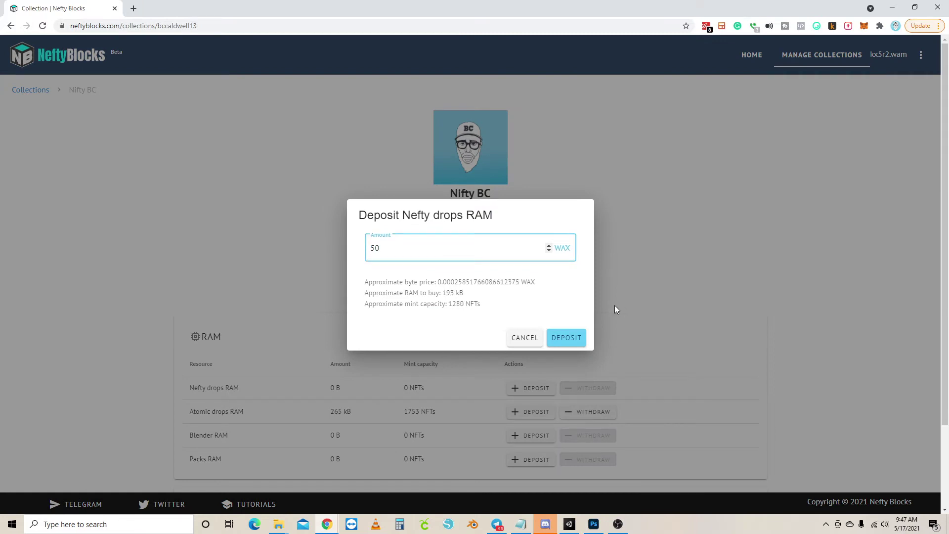
pyautogui.click(572, 339)
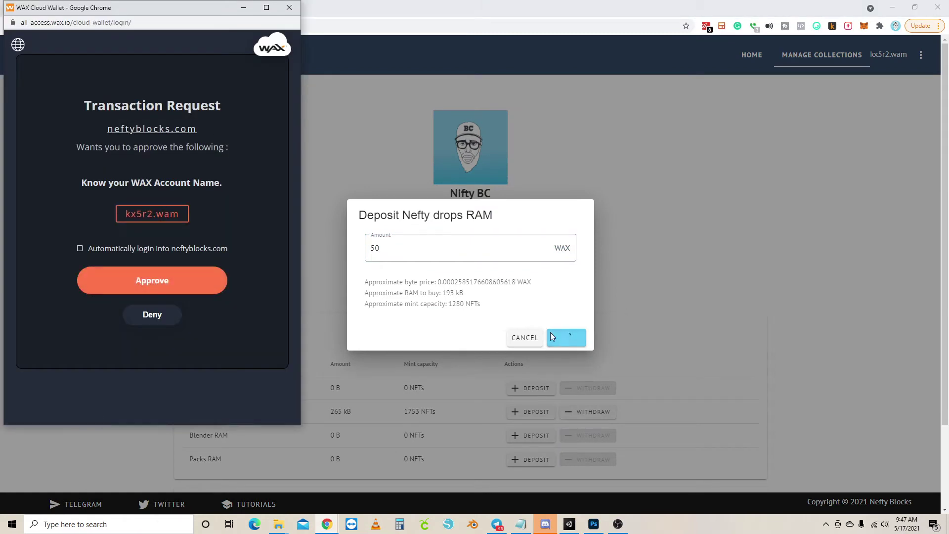
pyautogui.moveTo(489, 309); pyautogui.dragTo(366, 312)
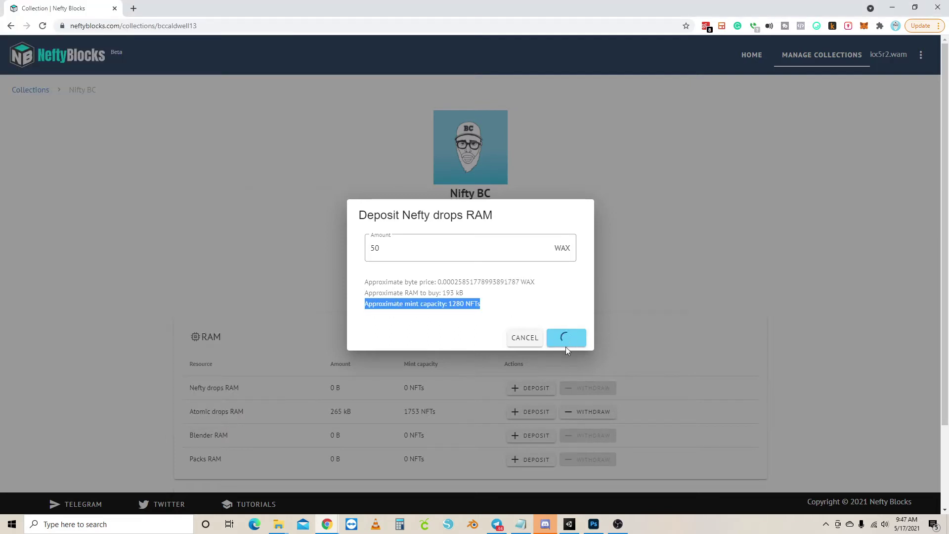
# Switch to the WAX Cloud Wallet window, approve the account request, and verify and approve the 50 WAX transfer.
pyautogui.click(327, 524)
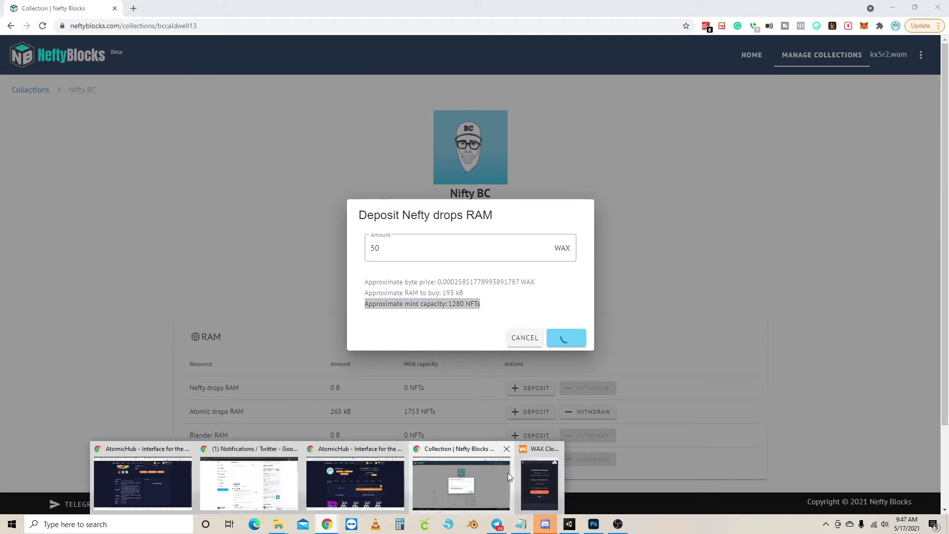
pyautogui.click(538, 482)
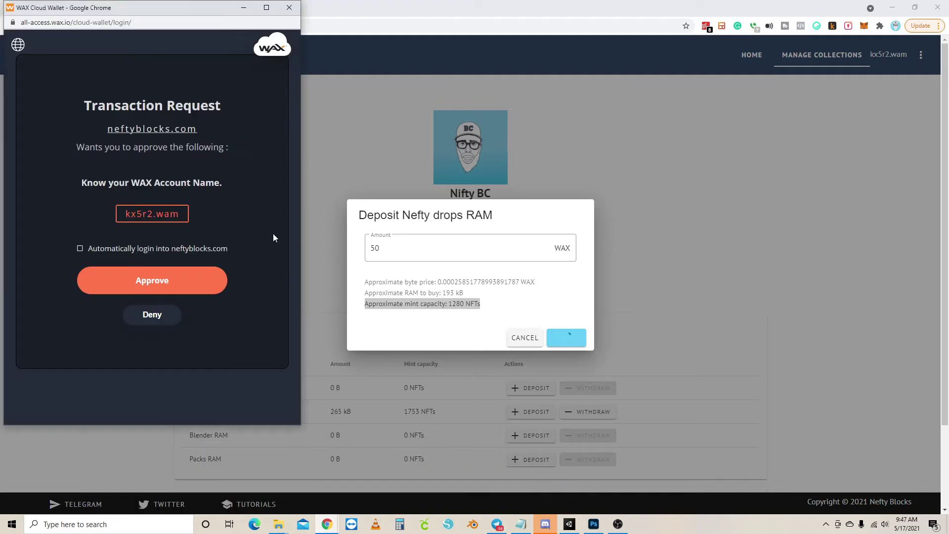
pyautogui.click(185, 280)
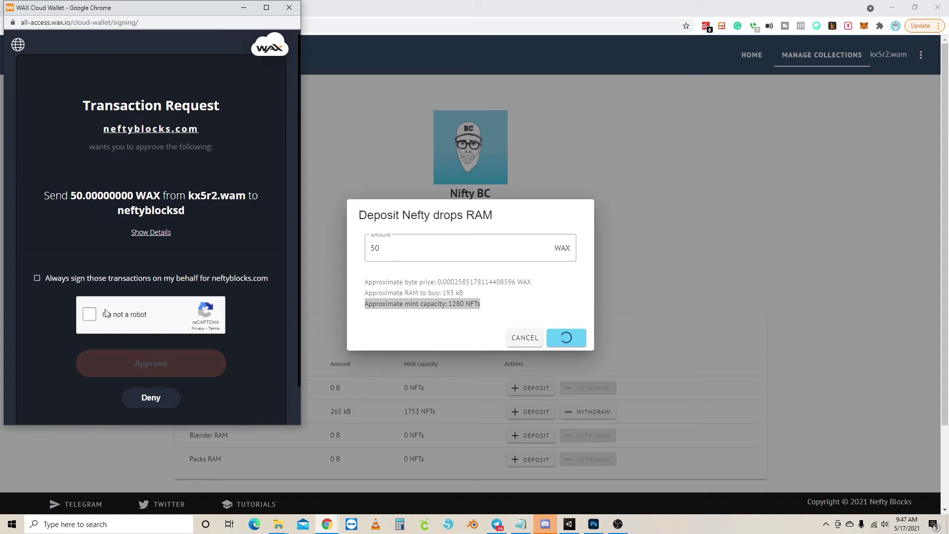
pyautogui.click(105, 311)
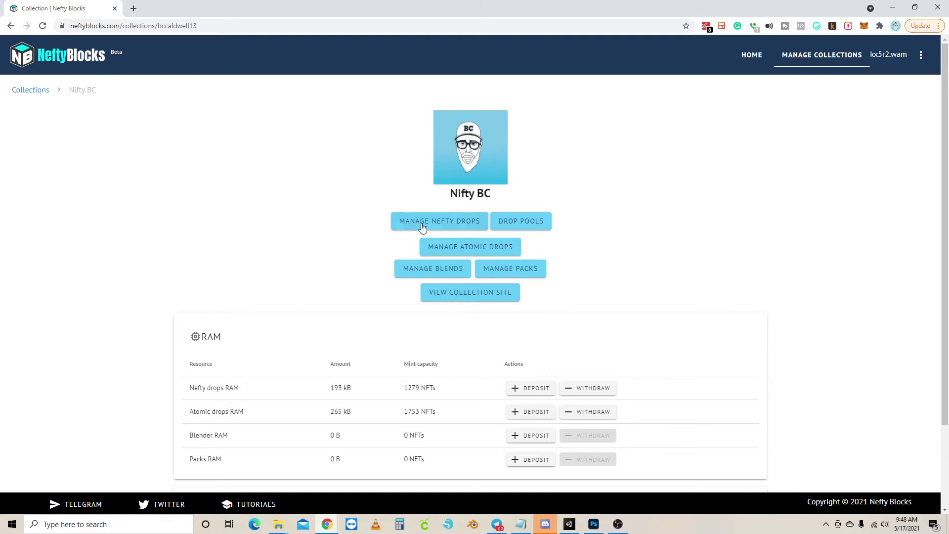
# Add neftyblocksd as an authorized account for the collection's Nefty drops and approve the wallet transaction.
pyautogui.click(449, 226)
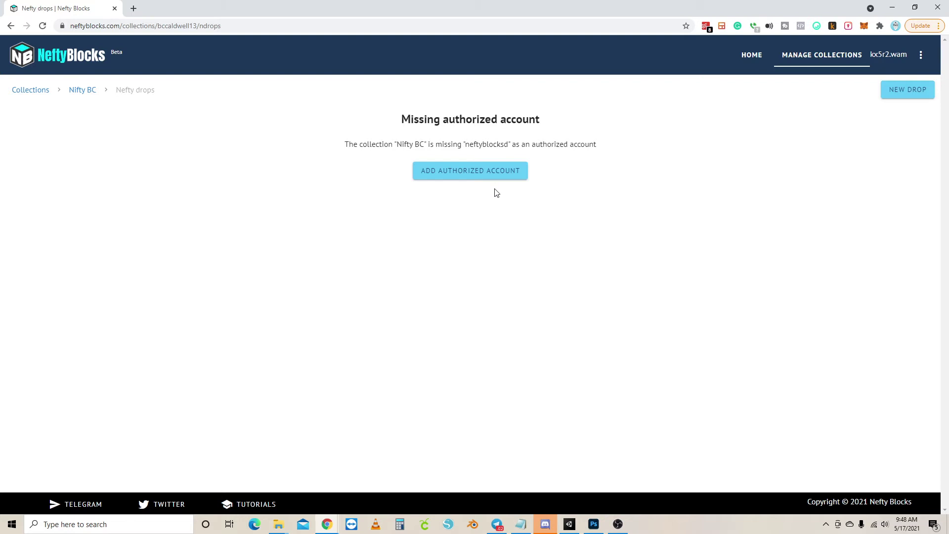
pyautogui.click(481, 175)
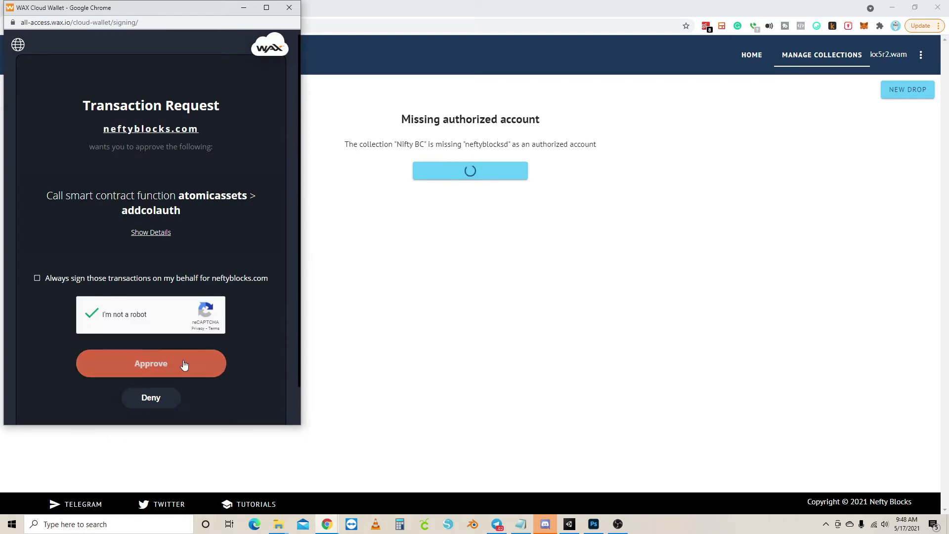
pyautogui.click(183, 365)
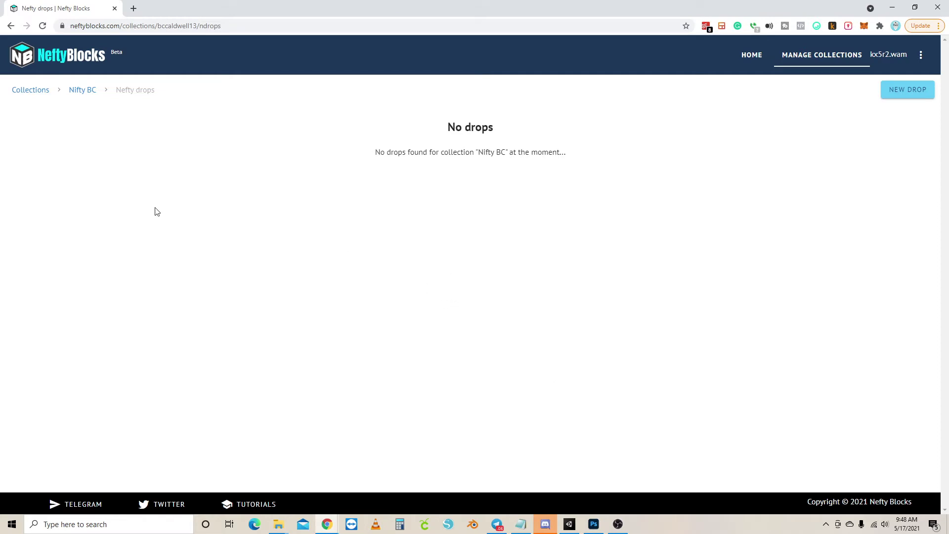
# Start a new Nefty drop, mark it as pre-minted, and begin adding an asset.
pyautogui.click(908, 93)
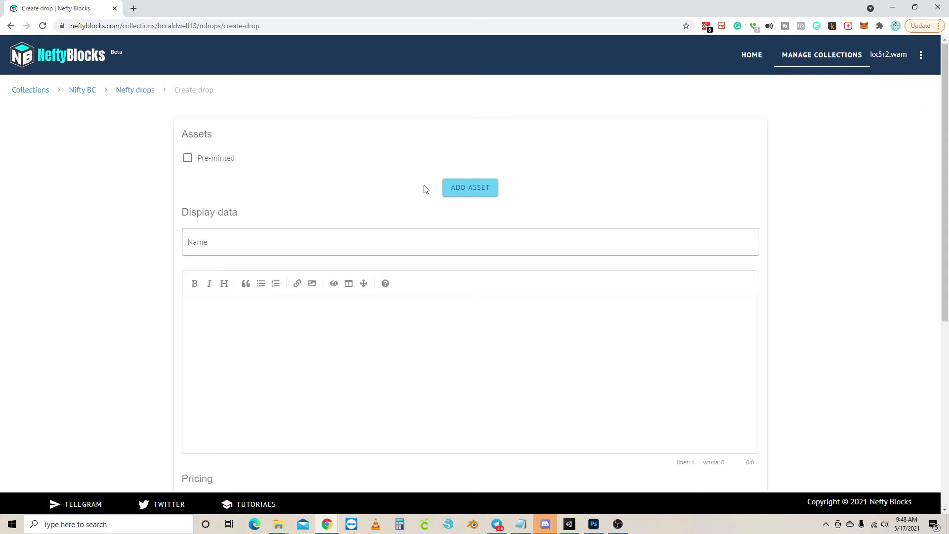
pyautogui.click(188, 157)
pyautogui.click(481, 191)
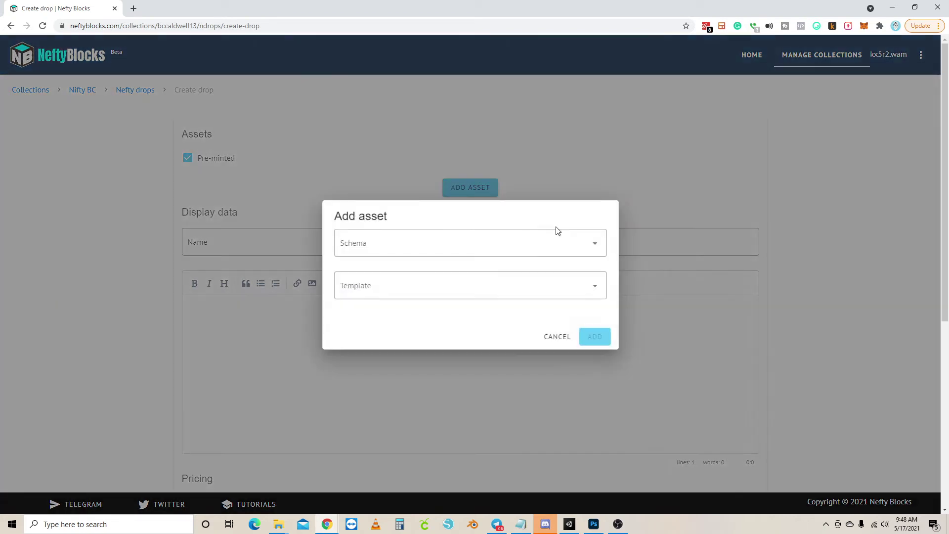
pyautogui.click(564, 245)
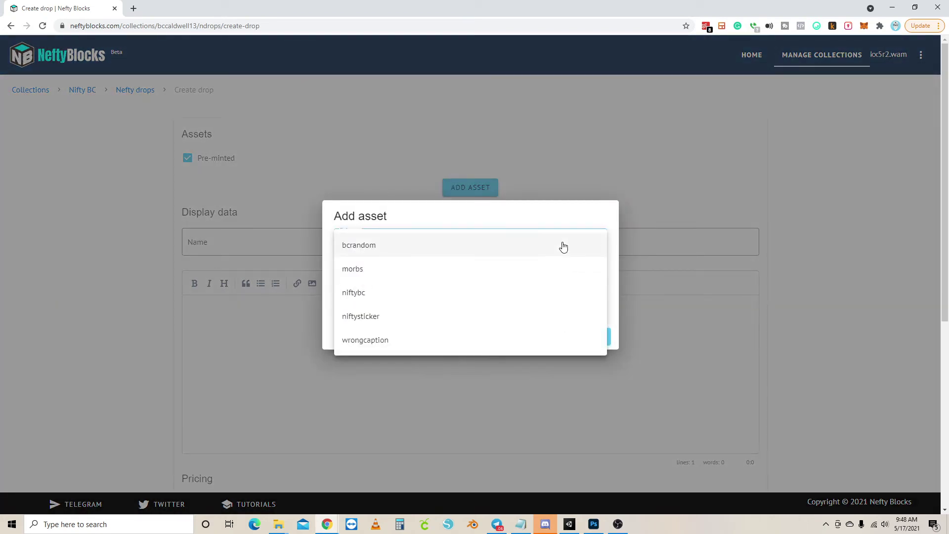
pyautogui.click(469, 269)
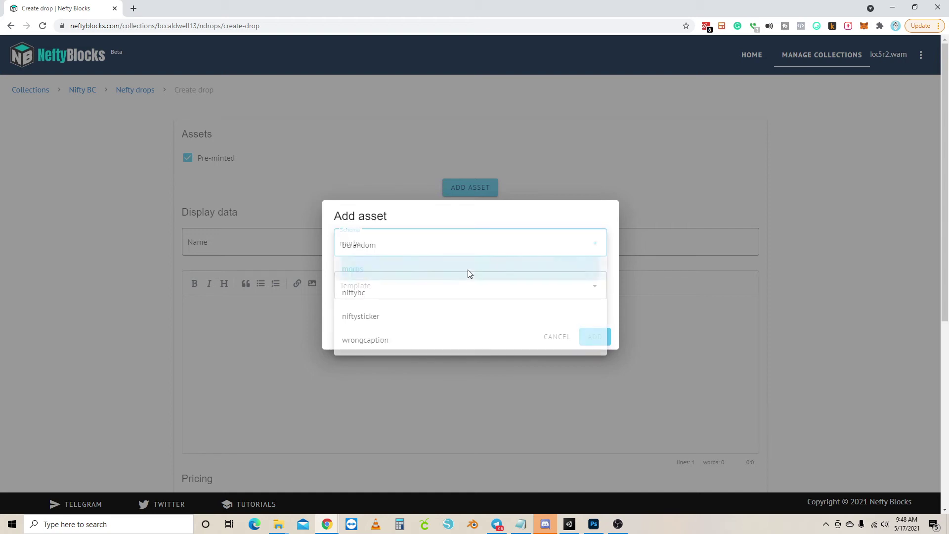
pyautogui.click(517, 287)
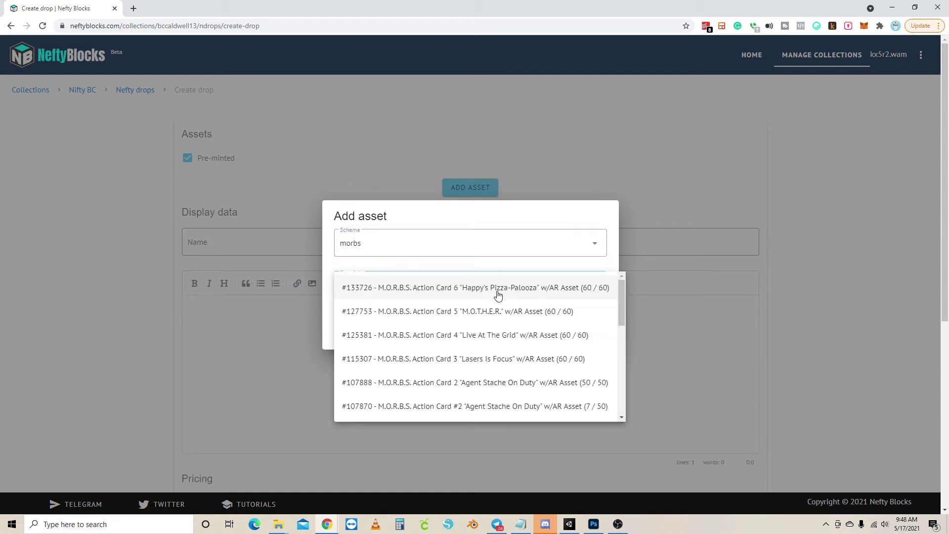
pyautogui.click(499, 246)
pyautogui.click(435, 294)
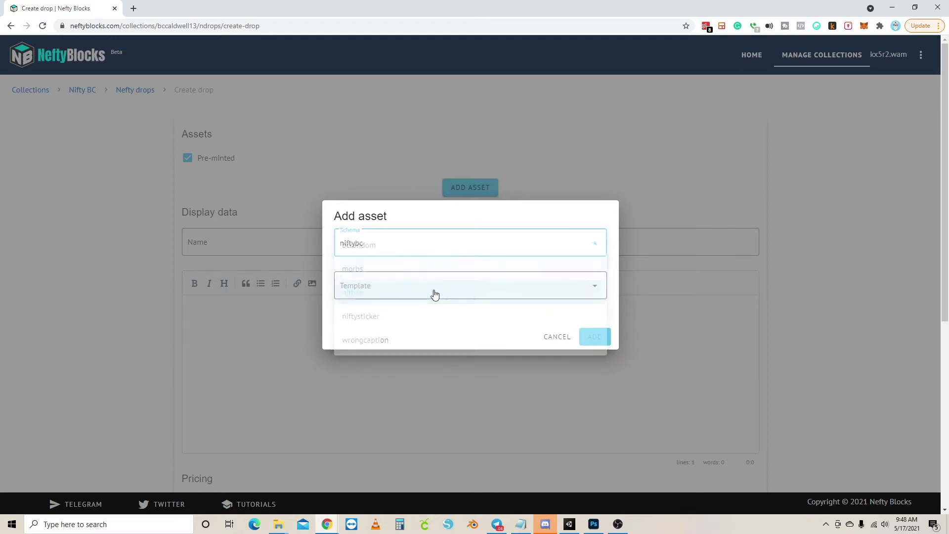
# Add template #136288, ShitCoin Sticker from NiftyBC, from the niftysticker schema as the drop's asset.
pyautogui.click(470, 246)
pyautogui.click(419, 319)
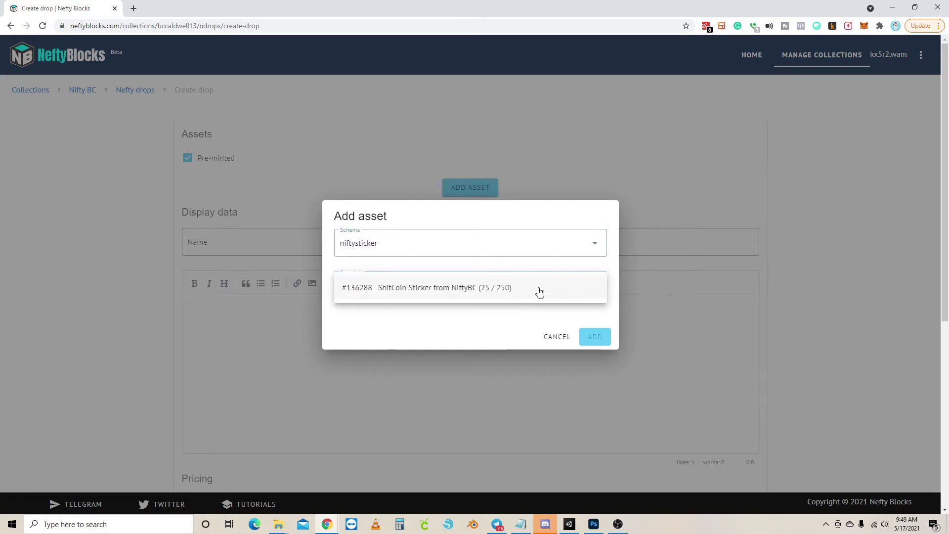
pyautogui.click(505, 294)
pyautogui.click(595, 339)
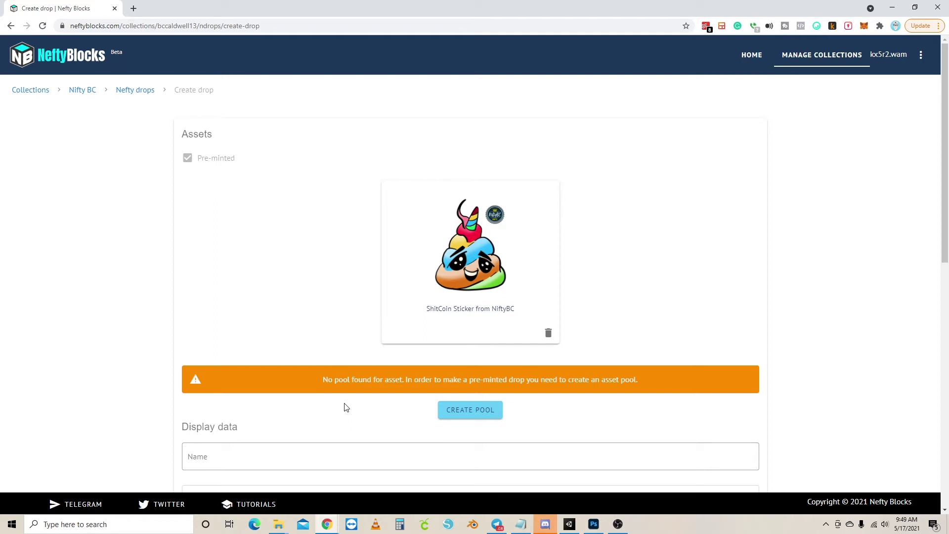
# Start creating an asset pool with the niftysticker schema and template #136288, ShitCoin Sticker from NiftyBC.
pyautogui.click(468, 413)
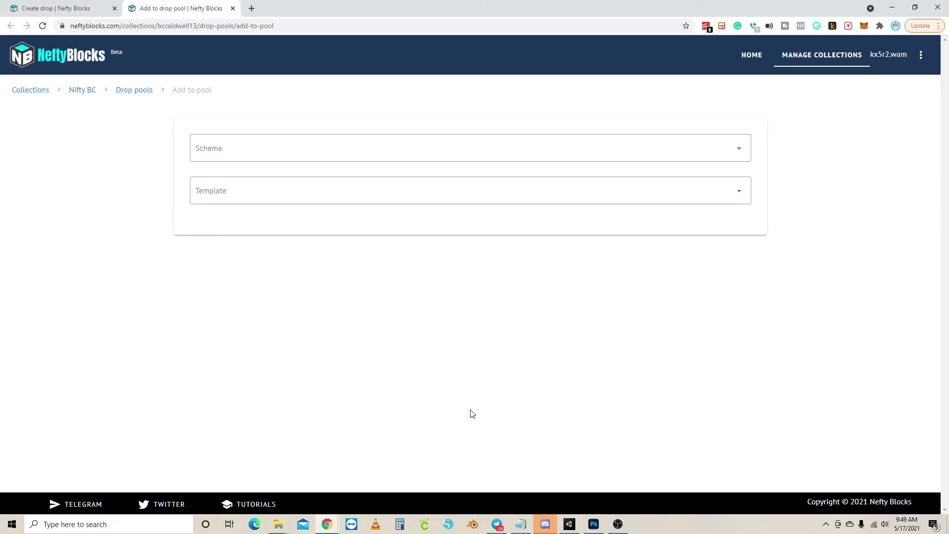
pyautogui.click(655, 154)
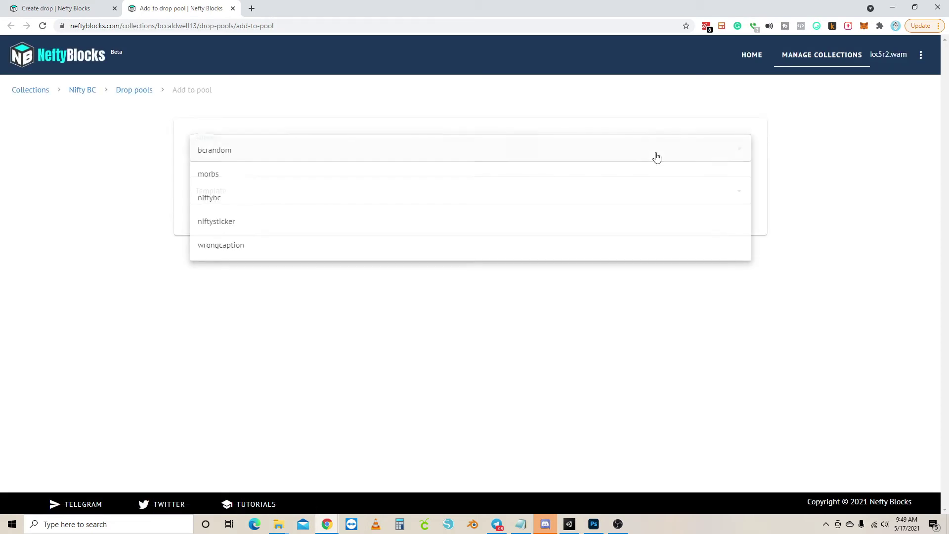
pyautogui.click(450, 226)
pyautogui.click(414, 195)
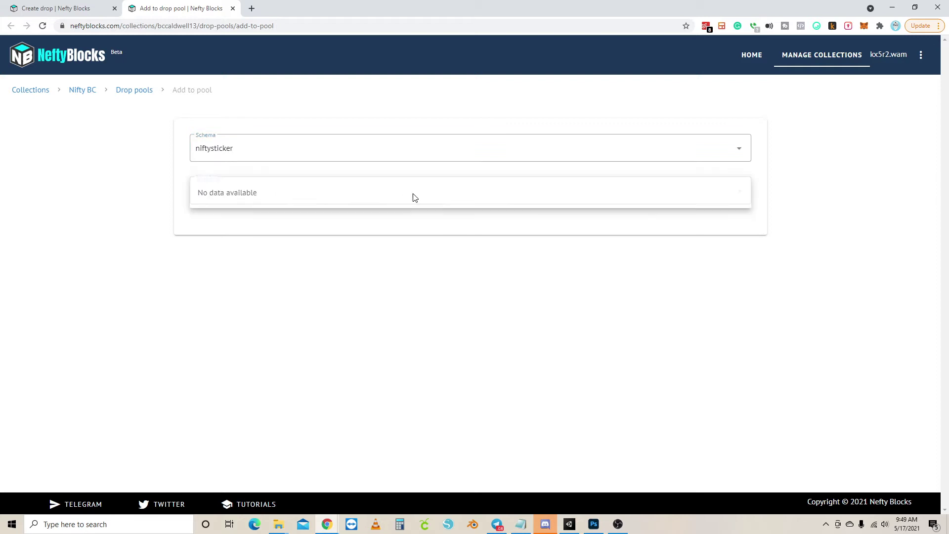
pyautogui.click(370, 246)
pyautogui.click(353, 193)
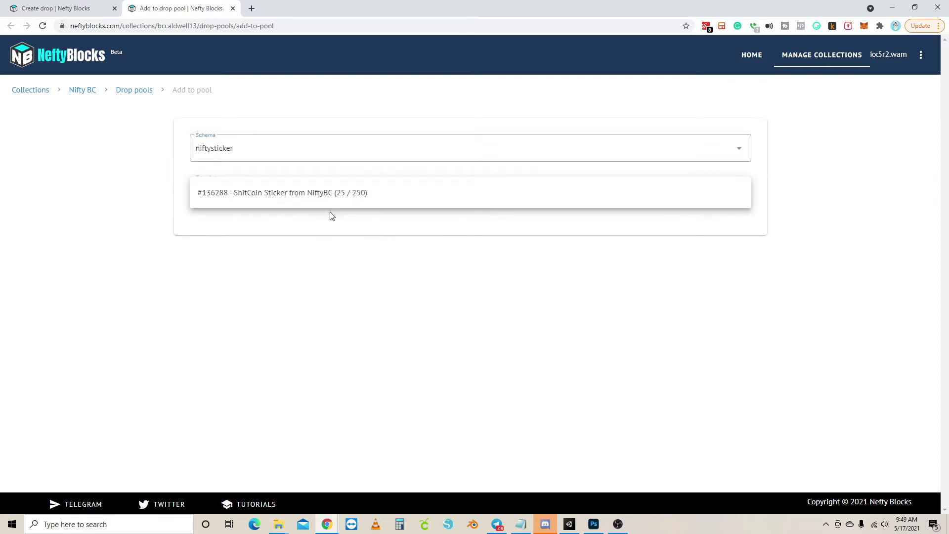
pyautogui.click(332, 199)
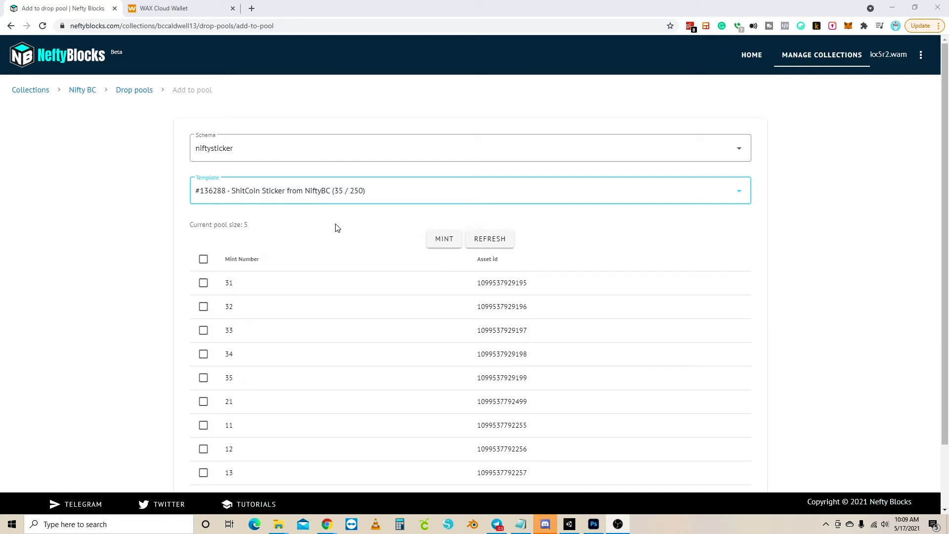
# Submit a request to mint 150 assets of the ShitCoin Sticker template.
pyautogui.click(442, 243)
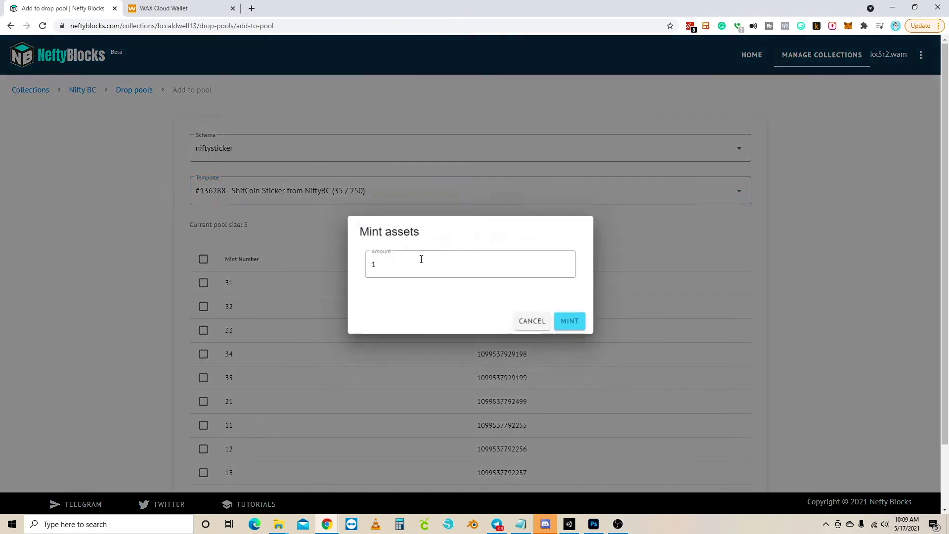
pyautogui.click(404, 264)
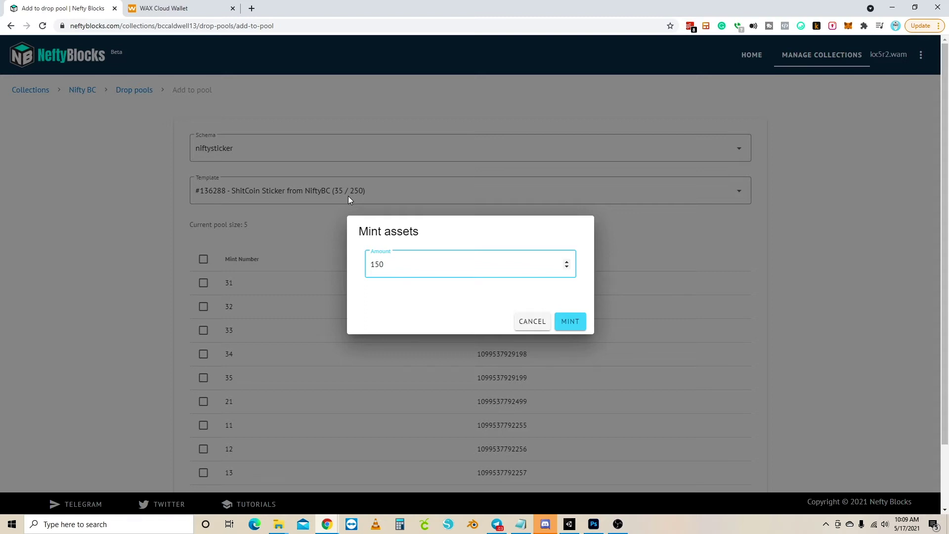
pyautogui.click(571, 322)
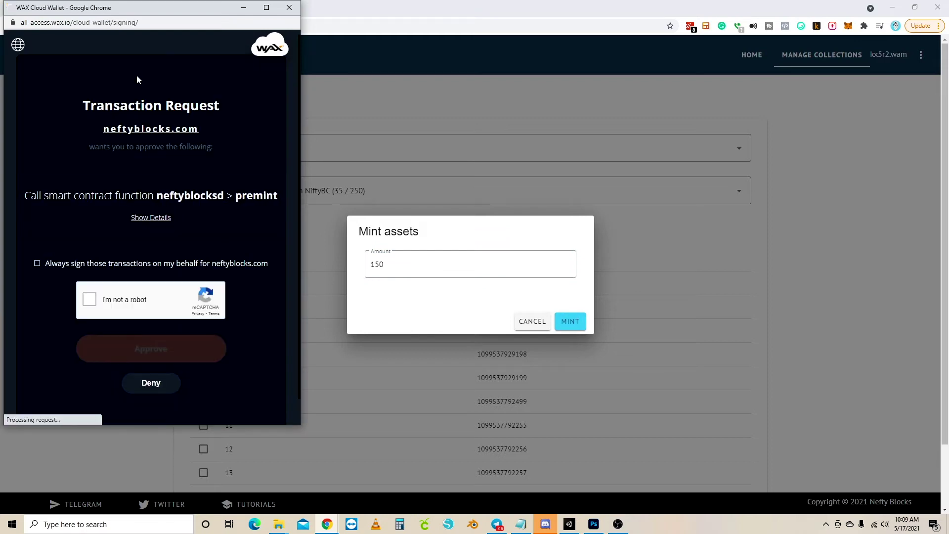
# Complete the CAPTCHA and approve the neftyblocksd premint transaction in the WAX Cloud Wallet.
pyautogui.click(98, 303)
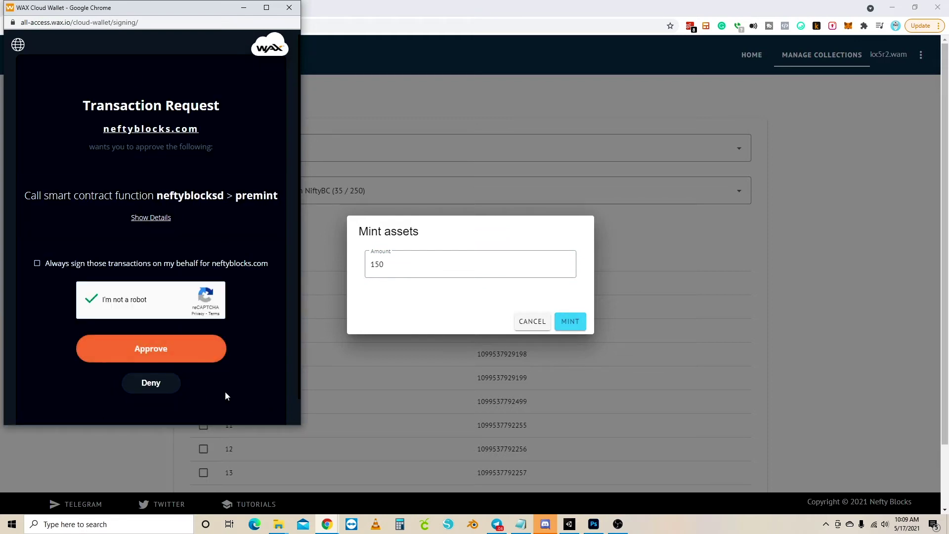
pyautogui.click(197, 357)
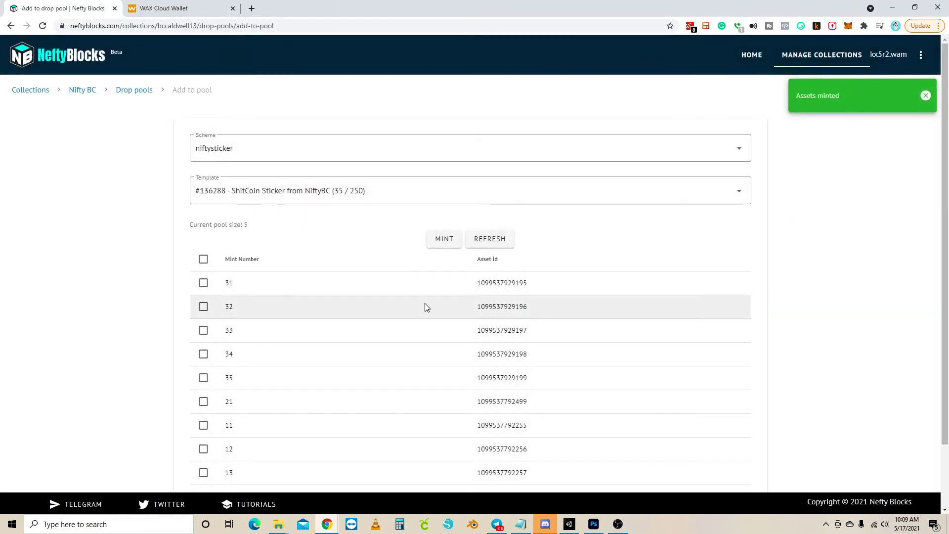
pyautogui.scroll(-1, 423, 307)
pyautogui.scroll(1, 421, 309)
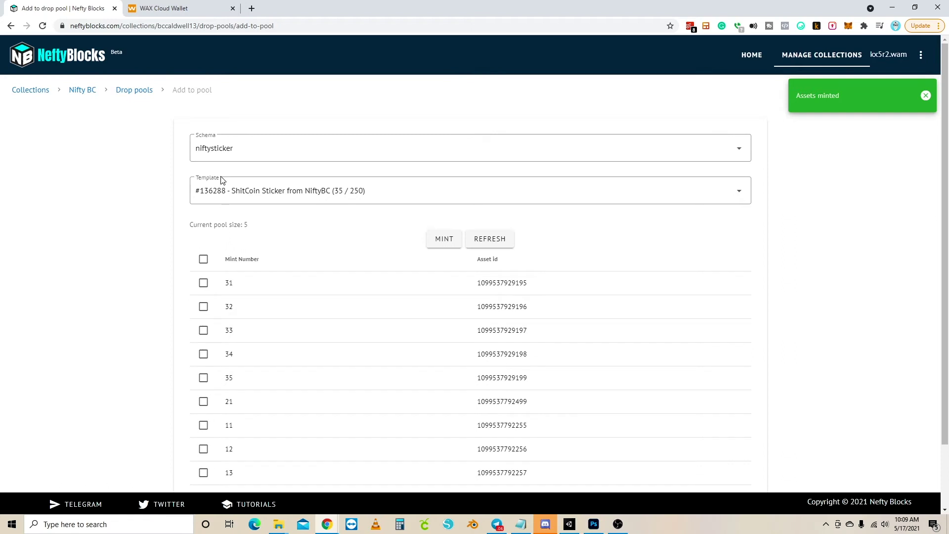
# Reload the add-to-pool page and choose the niftysticker schema with template #136288, ShitCoin Sticker from NiftyBC.
pyautogui.click(43, 25)
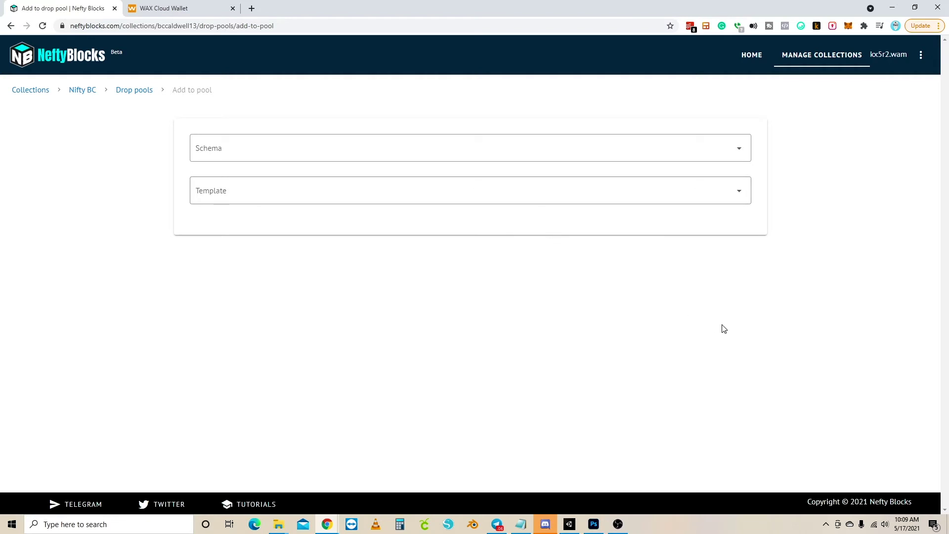
pyautogui.click(384, 155)
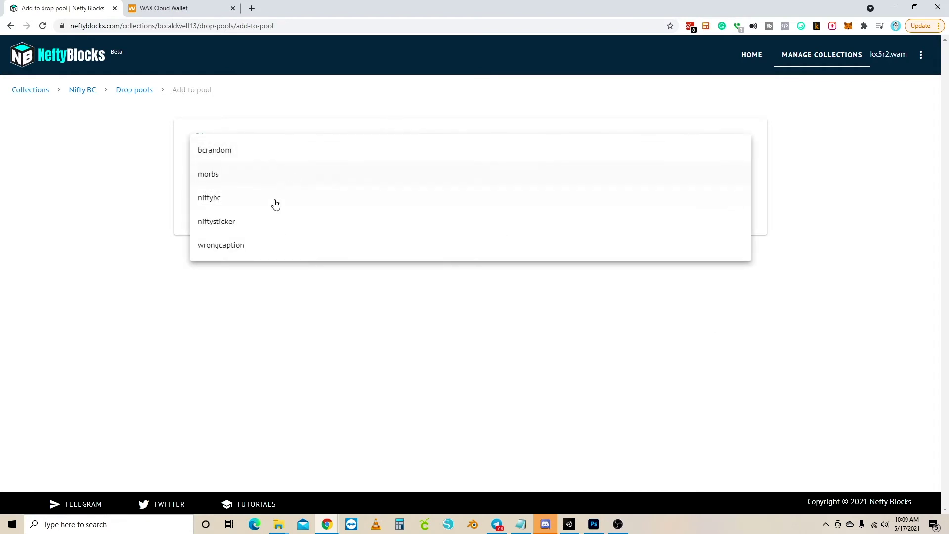
pyautogui.click(272, 221)
pyautogui.click(290, 202)
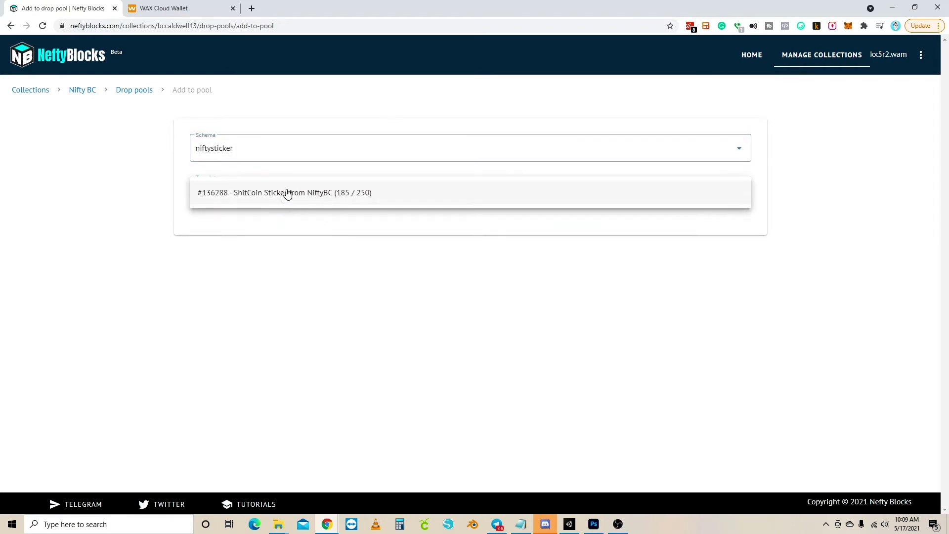
pyautogui.click(285, 193)
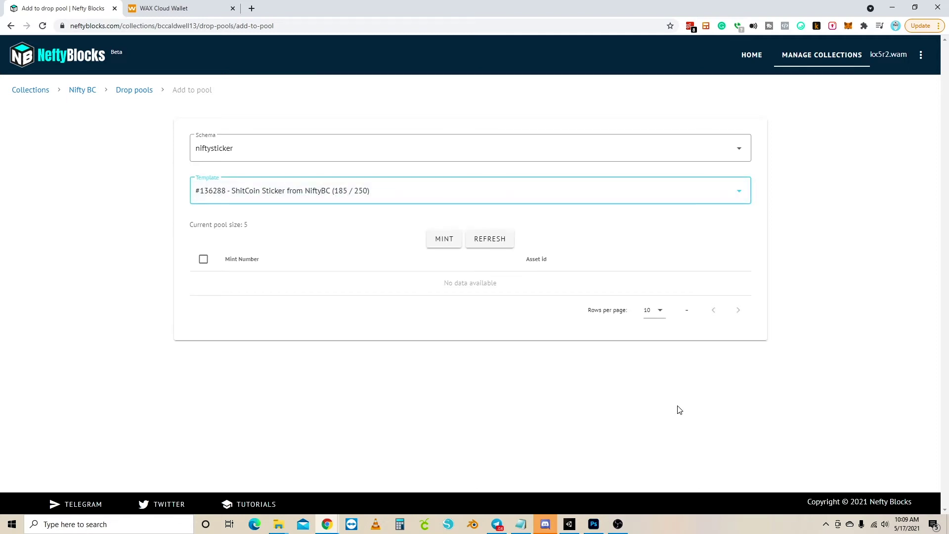
# Set the asset list to show all rows per page and select every listed asset.
pyautogui.scroll(-2, 324, 319)
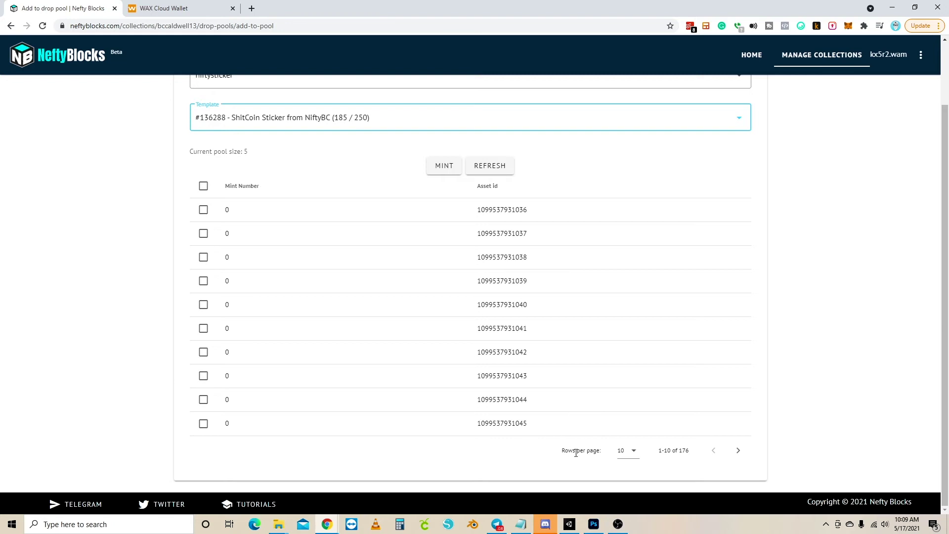
pyautogui.moveTo(546, 452); pyautogui.dragTo(565, 451)
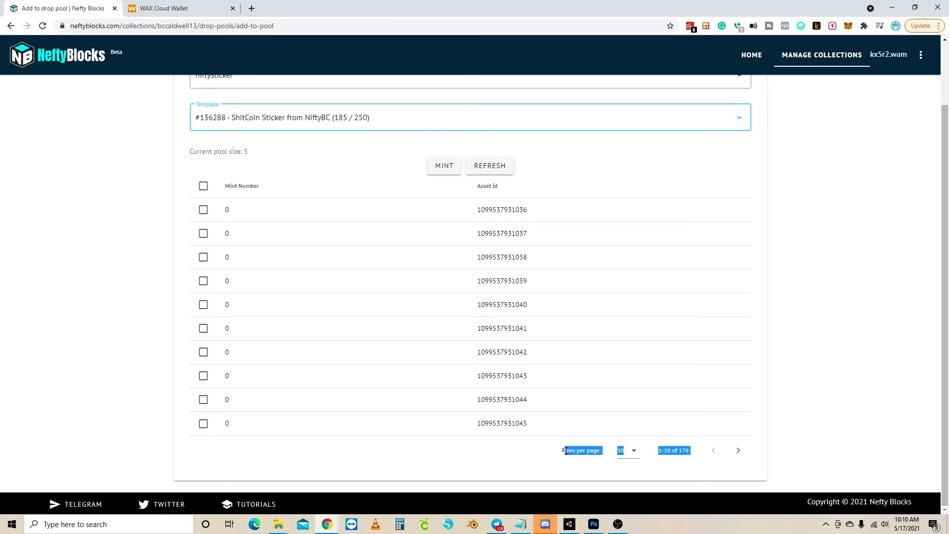
pyautogui.click(630, 451)
pyautogui.click(631, 493)
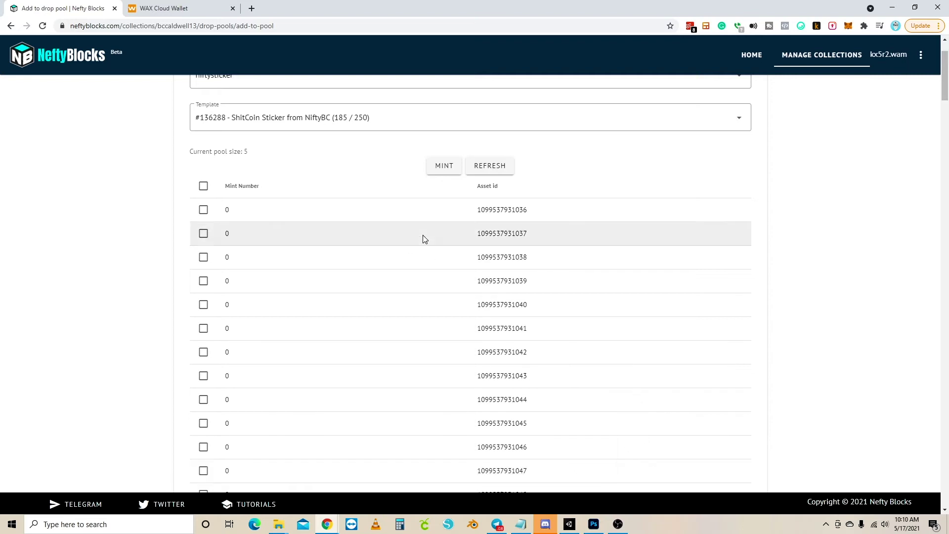
pyautogui.scroll(-19, 430, 242)
pyautogui.scroll(-15, 429, 267)
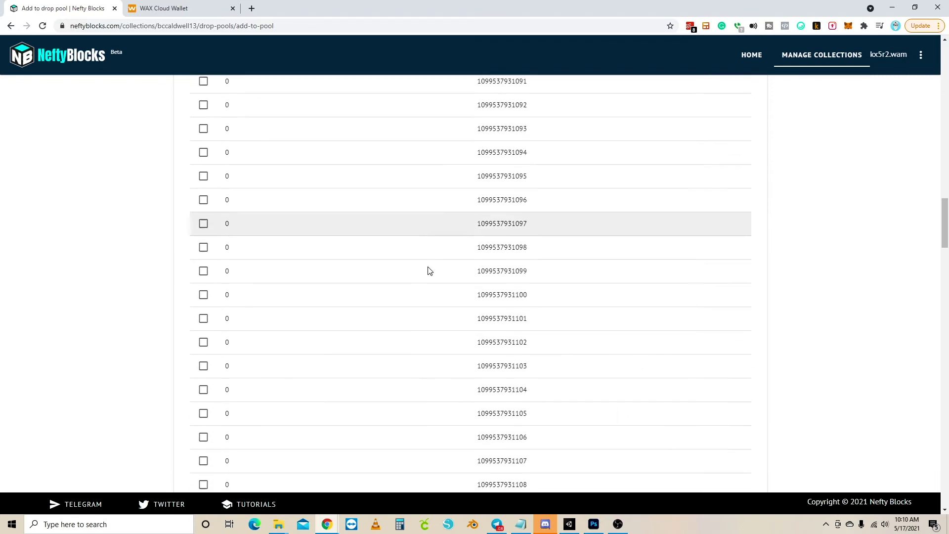
pyautogui.scroll(20, 428, 272)
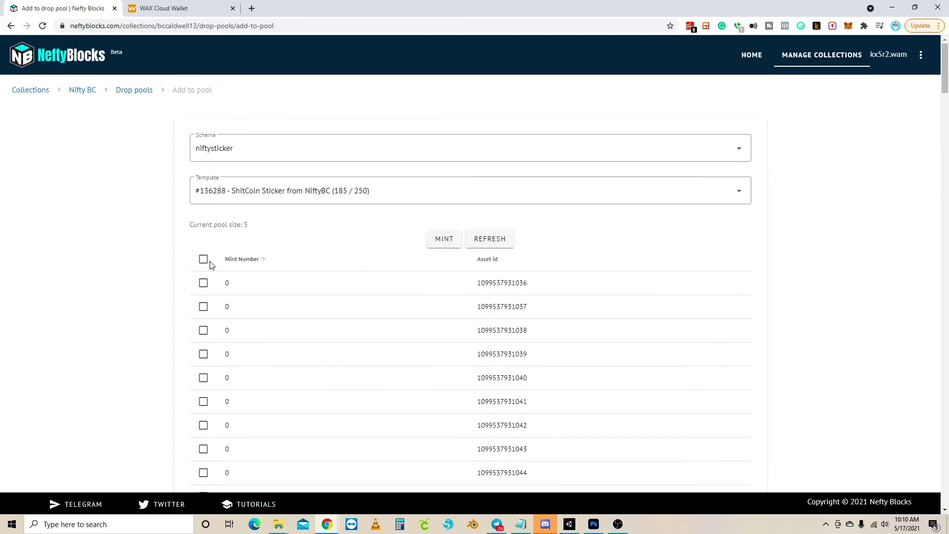
pyautogui.click(203, 261)
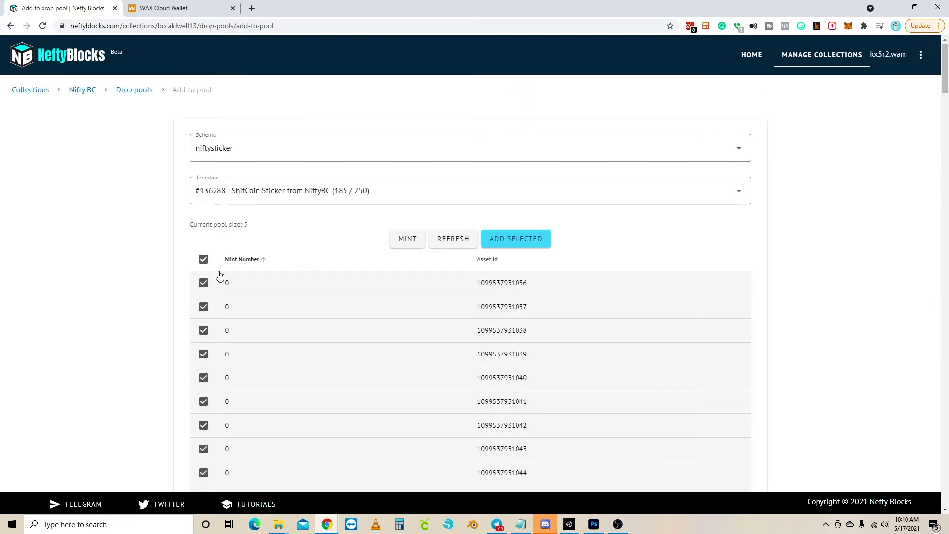
# Deselect the previously minted assets with mint numbers 31 to 35, 21, and 11 to 17.
pyautogui.scroll(-20, 779, 327)
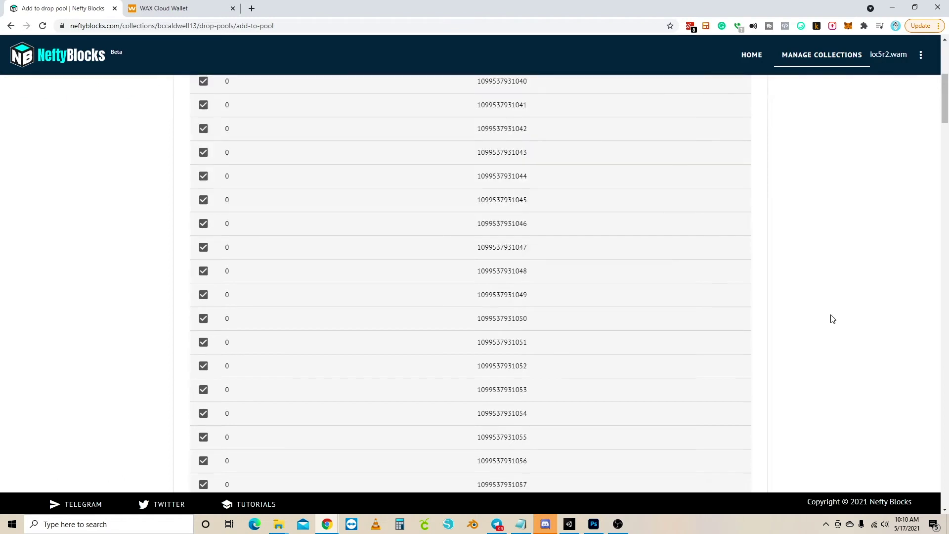
pyautogui.scroll(-20, 818, 326)
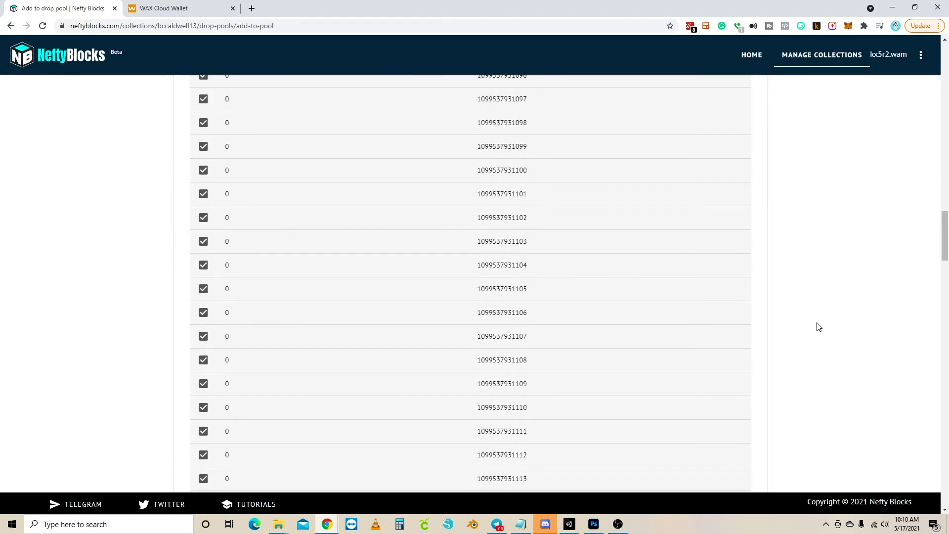
pyautogui.scroll(-20, 819, 326)
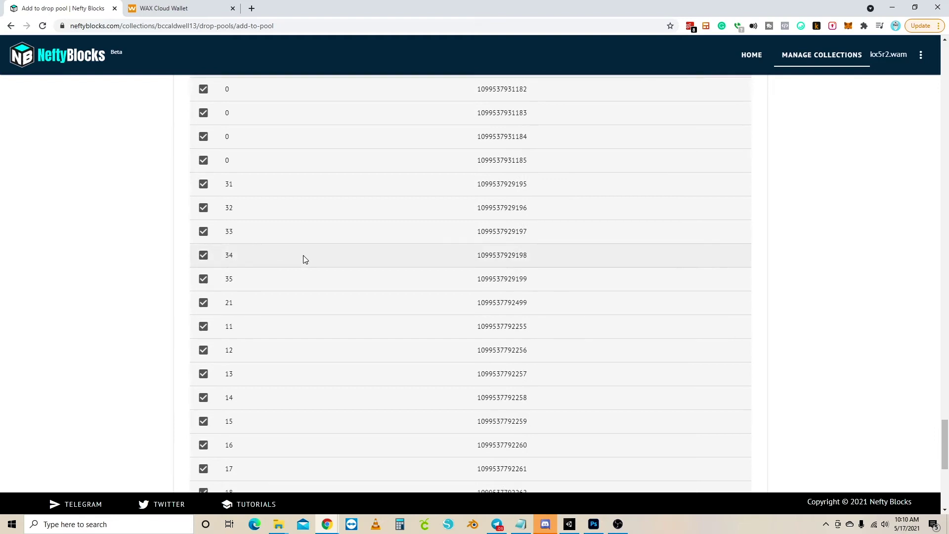
pyautogui.click(203, 183)
pyautogui.click(203, 208)
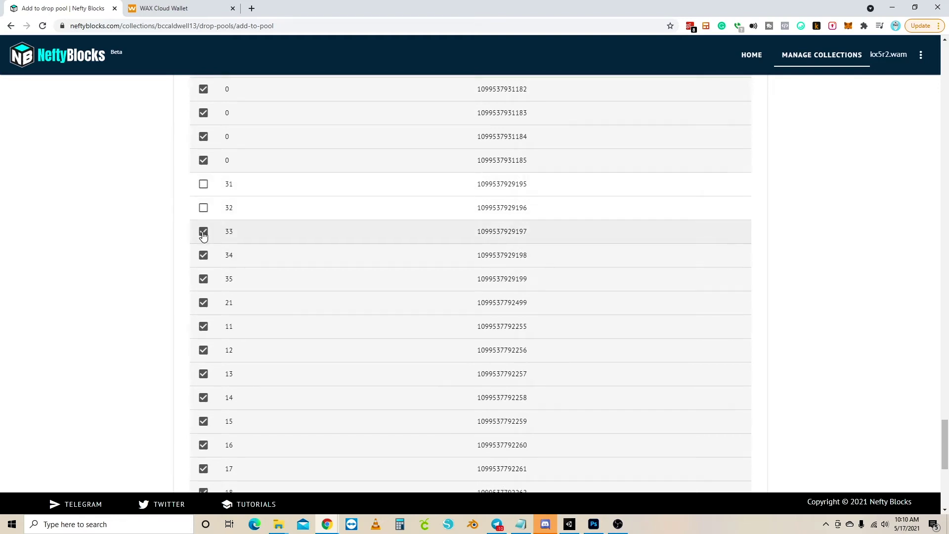
pyautogui.click(203, 231)
pyautogui.click(203, 255)
pyautogui.click(203, 279)
pyautogui.click(203, 302)
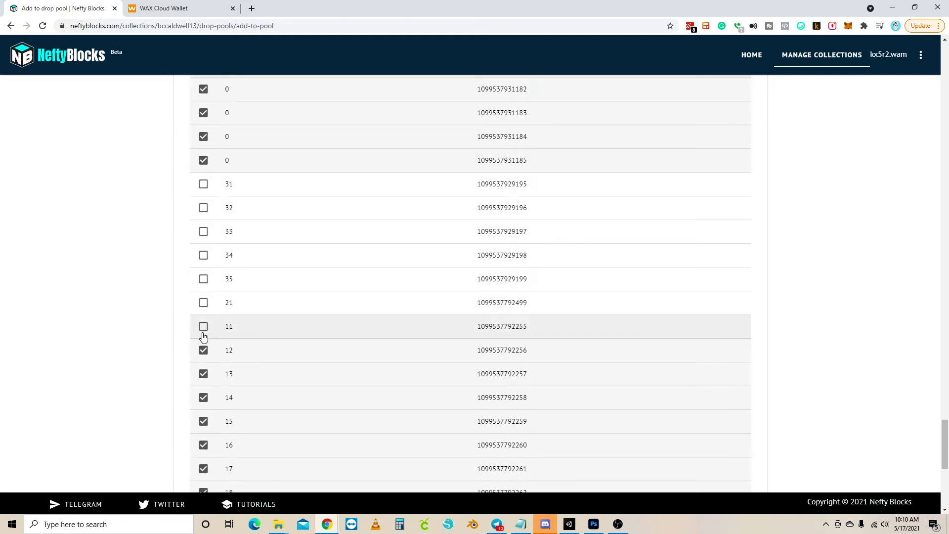
pyautogui.click(204, 329)
pyautogui.click(204, 352)
pyautogui.click(203, 376)
pyautogui.click(202, 399)
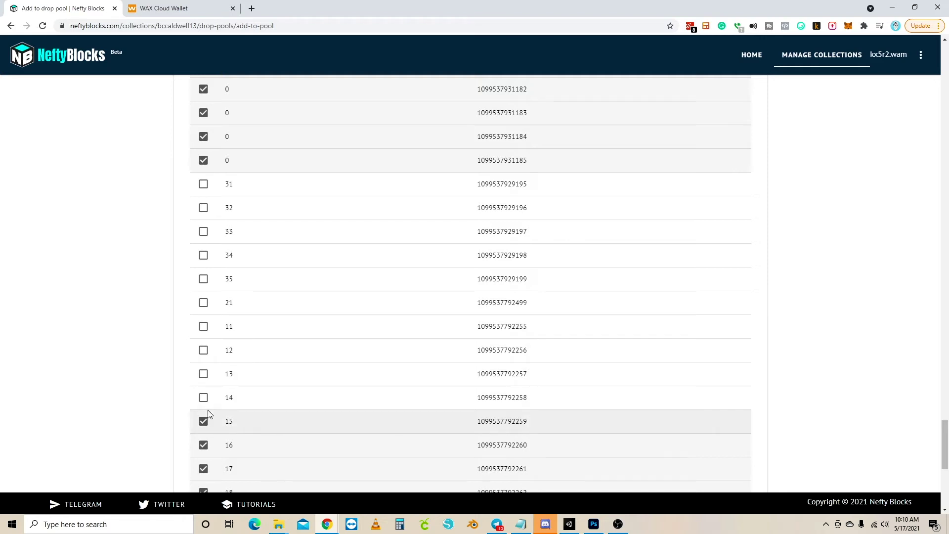
pyautogui.click(204, 422)
pyautogui.click(203, 446)
pyautogui.click(203, 470)
# Deselect the remaining previously minted assets with mint numbers 18 to 20 and 1 to 10.
pyautogui.scroll(-7, 370, 381)
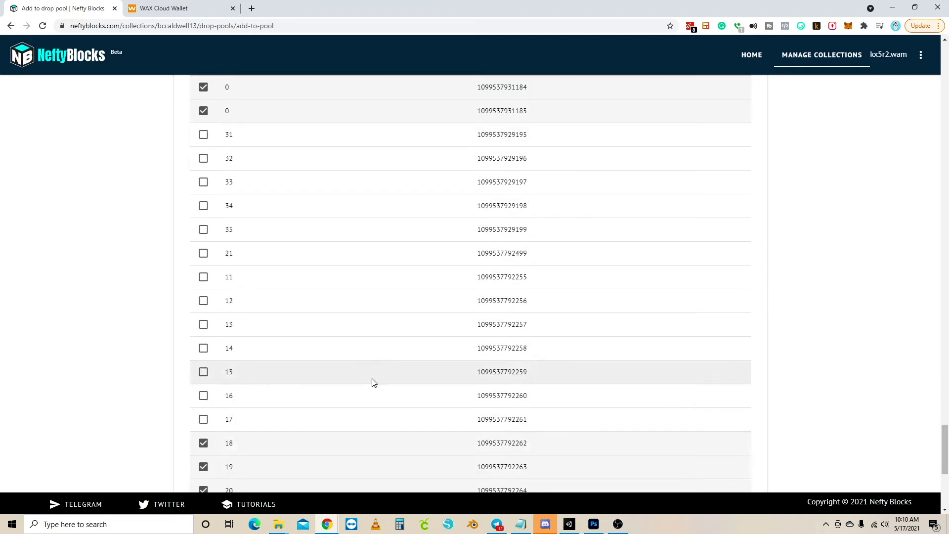
pyautogui.click(203, 147)
pyautogui.click(204, 170)
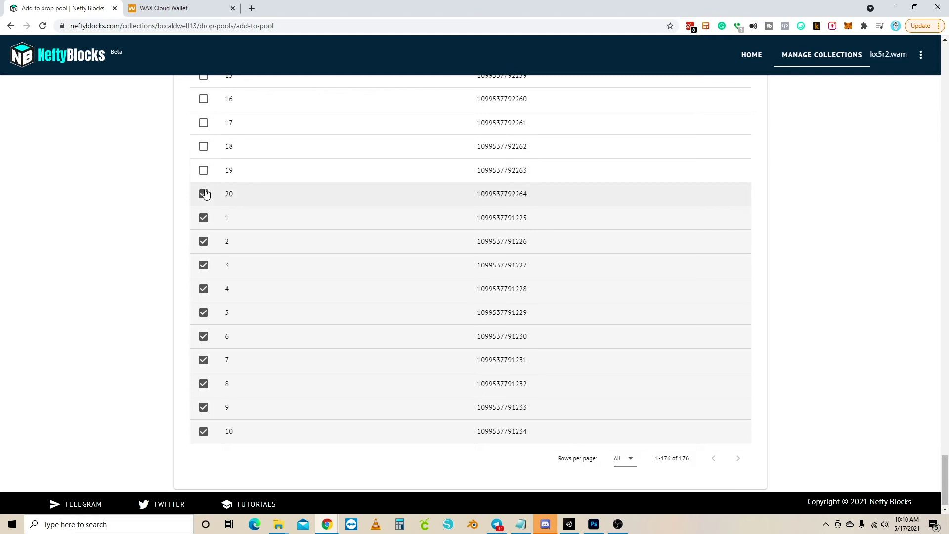
pyautogui.click(203, 193)
pyautogui.click(203, 218)
pyautogui.click(204, 242)
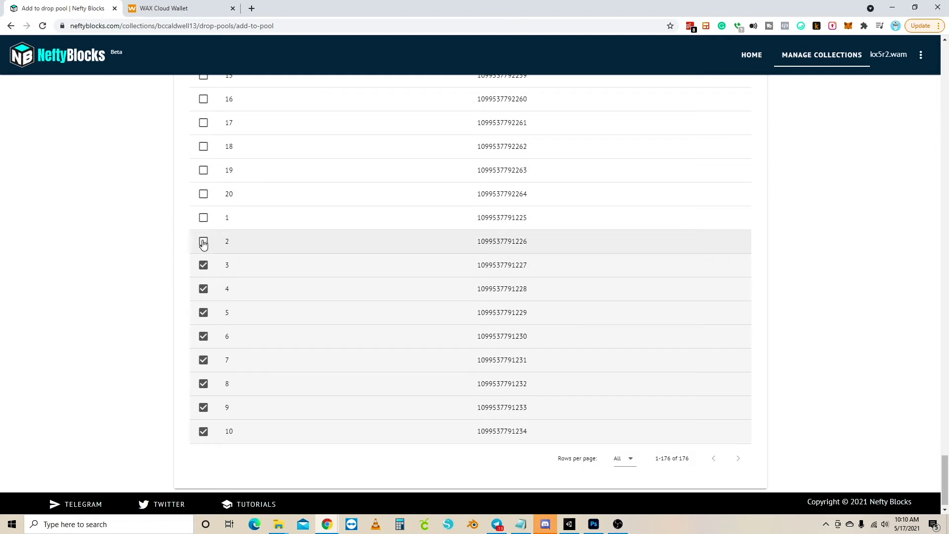
pyautogui.click(203, 265)
pyautogui.click(203, 289)
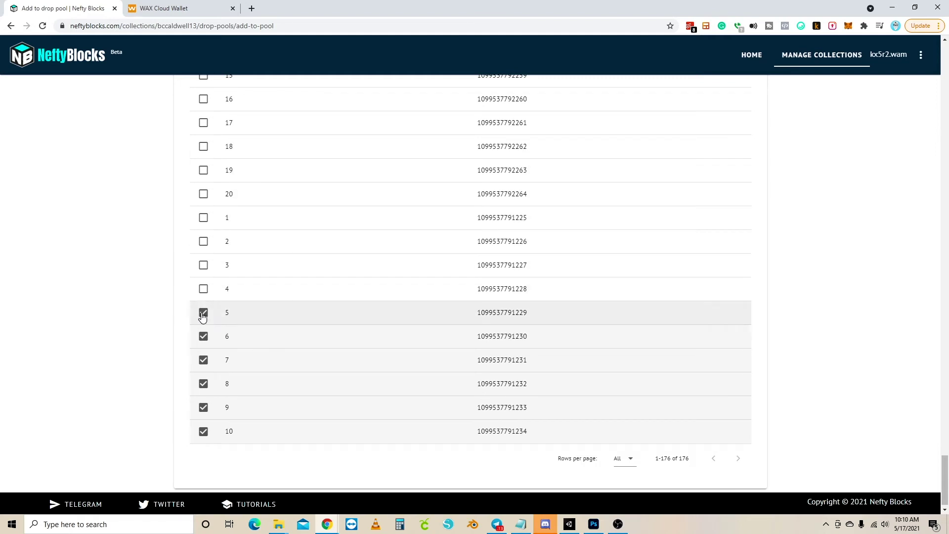
pyautogui.click(203, 312)
pyautogui.click(203, 337)
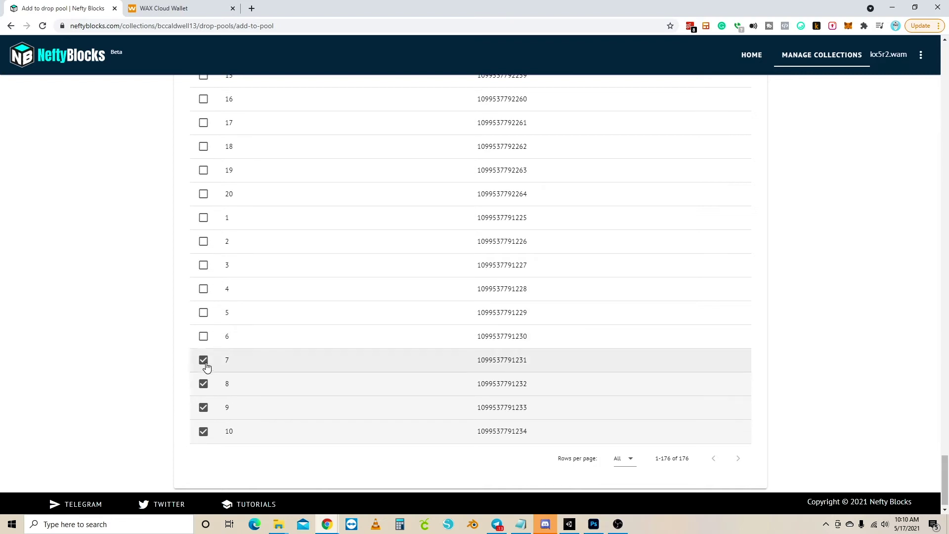
pyautogui.click(203, 360)
pyautogui.click(203, 384)
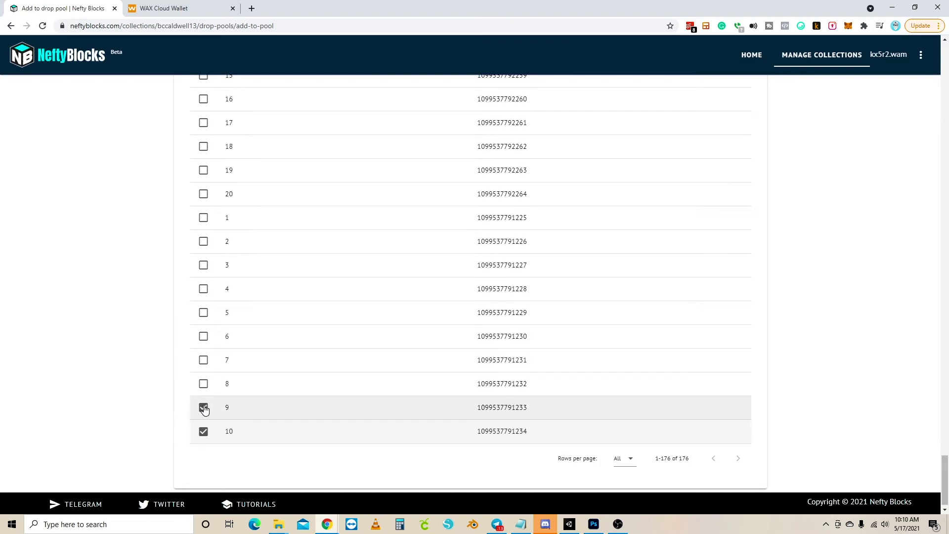
pyautogui.click(203, 408)
pyautogui.click(203, 431)
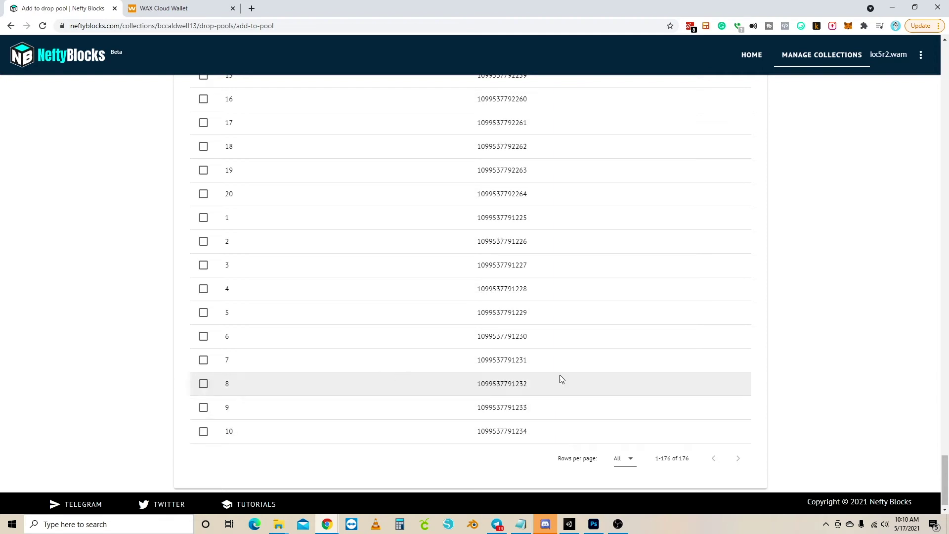
# Review the asset selection and submit the request to add the selected assets with mint number 0 to the pool.
pyautogui.scroll(4, 372, 331)
pyautogui.scroll(15, 373, 332)
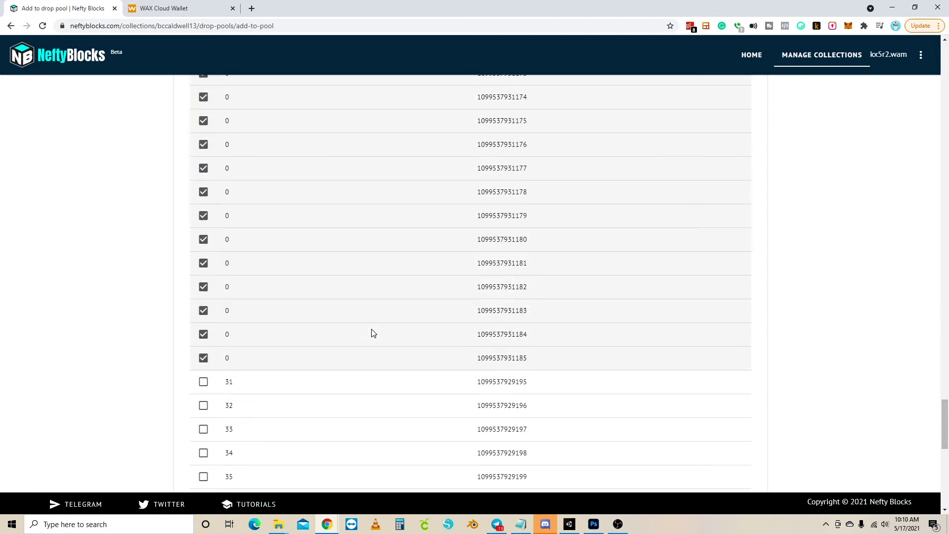
pyautogui.scroll(20, 373, 331)
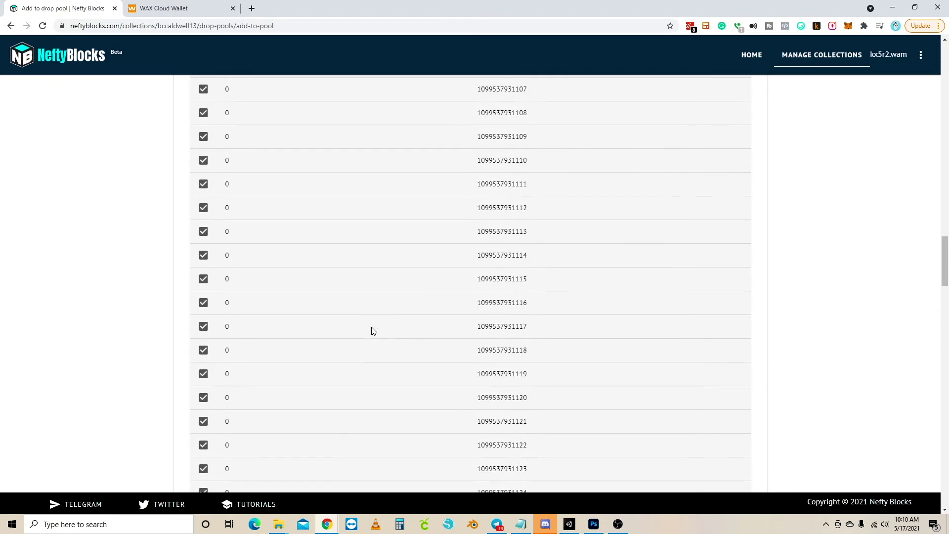
pyautogui.scroll(20, 373, 328)
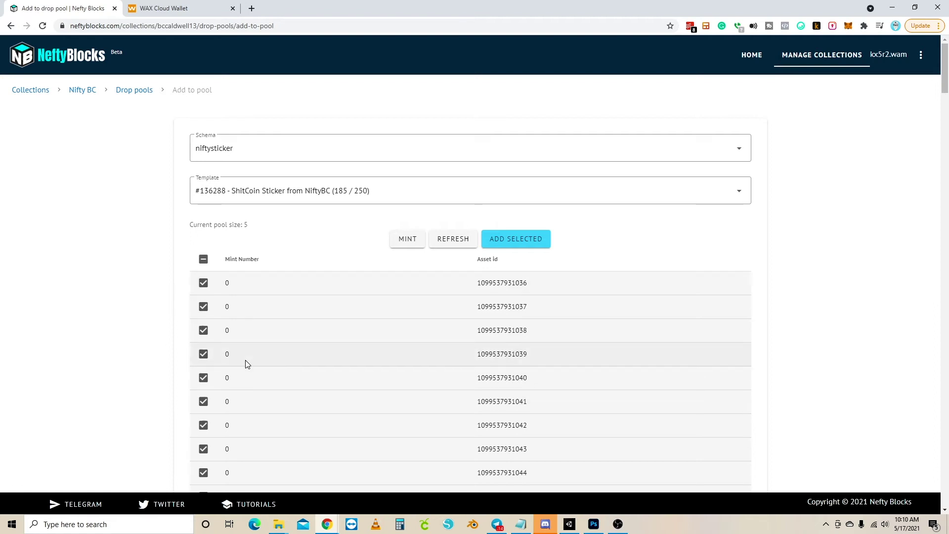
pyautogui.scroll(-15, 245, 366)
pyautogui.scroll(-20, 248, 368)
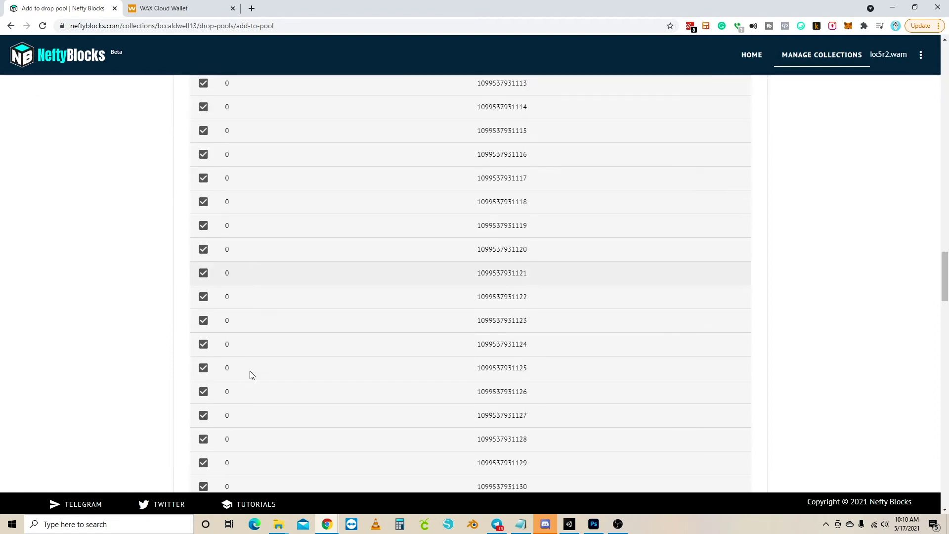
pyautogui.scroll(-20, 255, 391)
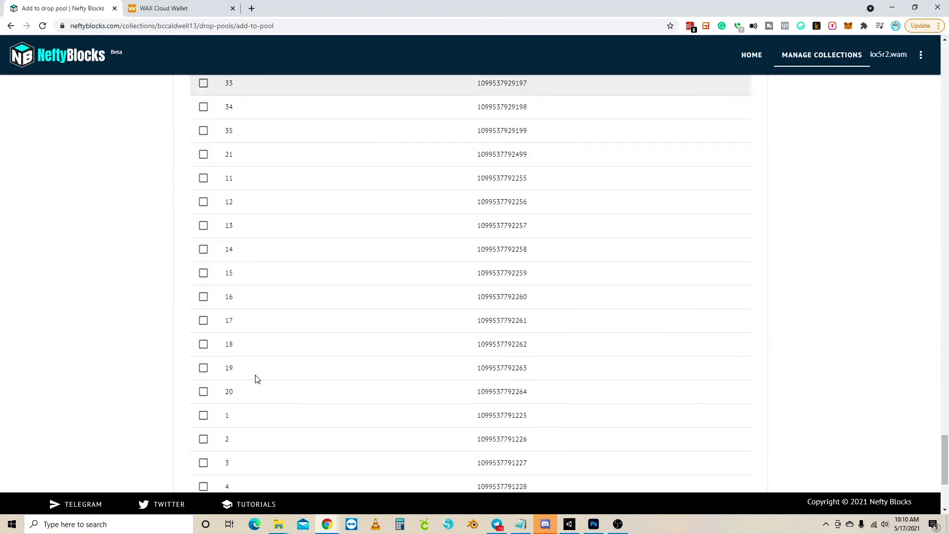
pyautogui.scroll(20, 253, 405)
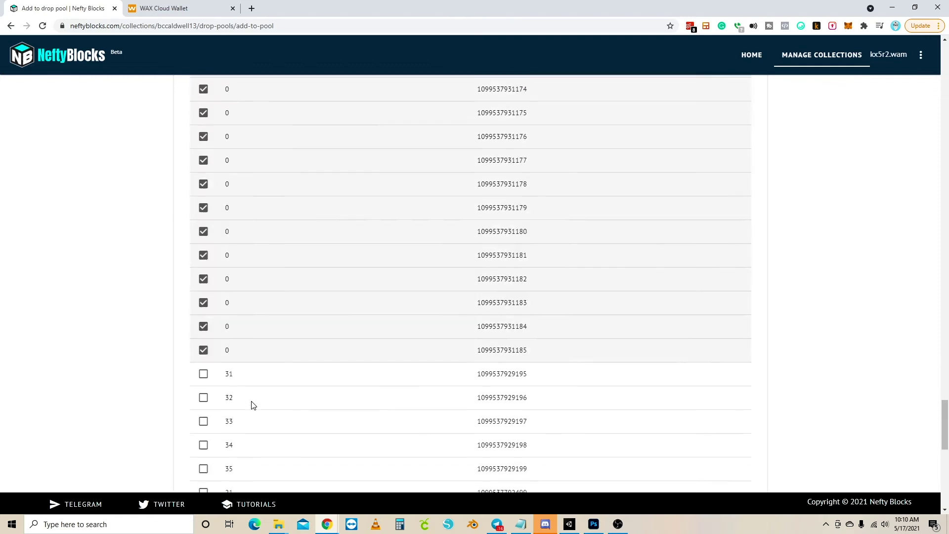
pyautogui.scroll(20, 252, 400)
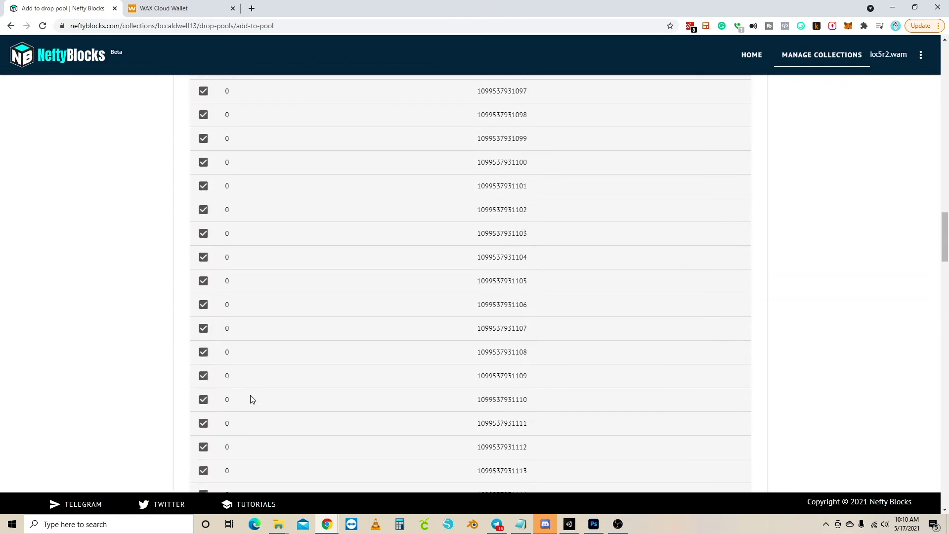
pyautogui.scroll(5, 249, 393)
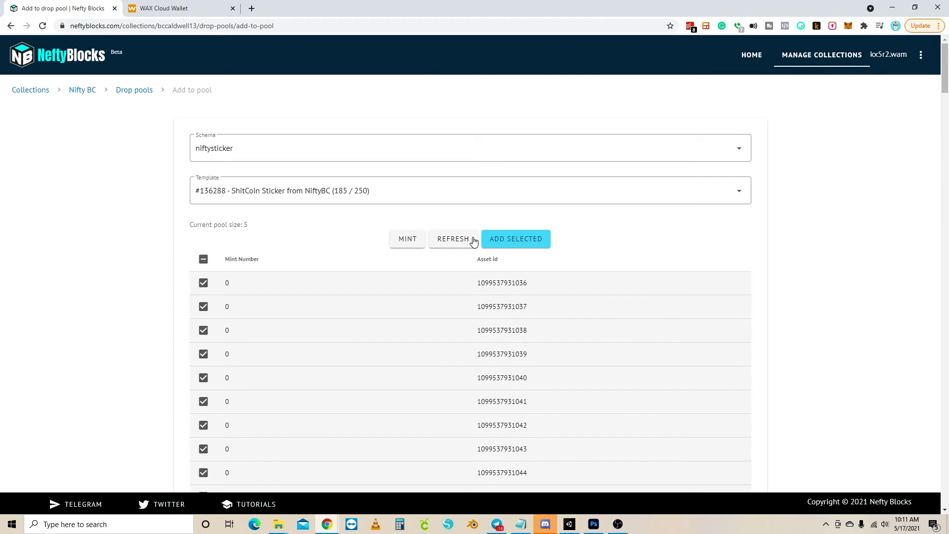
pyautogui.click(534, 244)
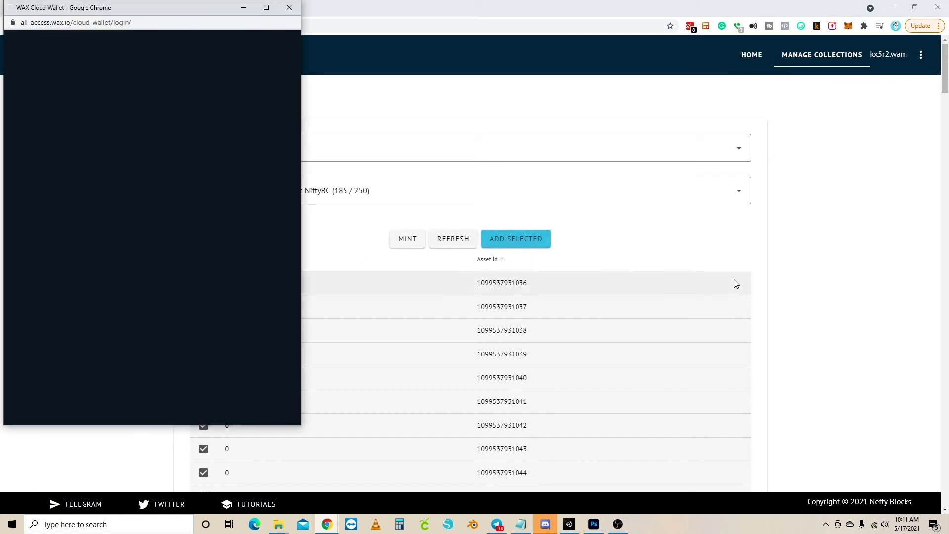
# Pass the robot check and approve the atomicassets transfer request from neftyblocks.com in the WAX Cloud Wallet.
pyautogui.click(136, 278)
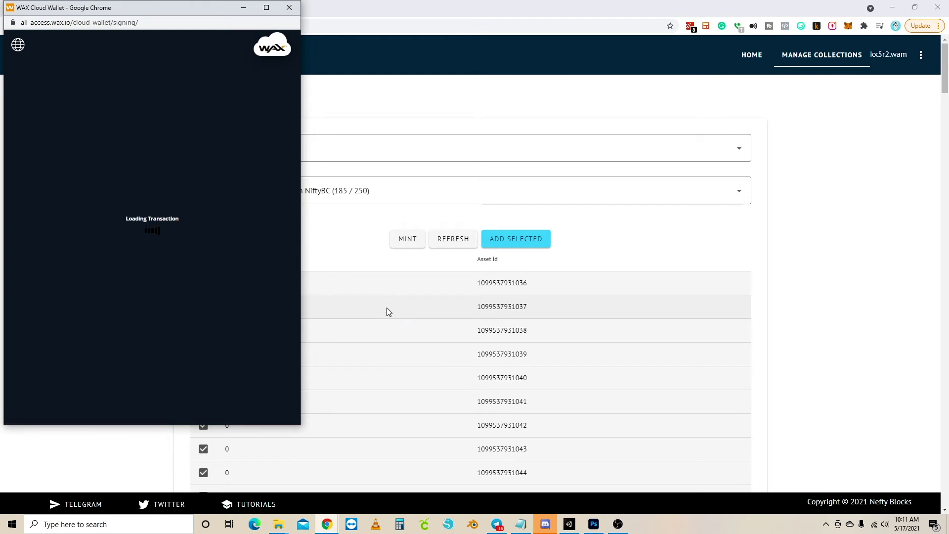
pyautogui.click(91, 299)
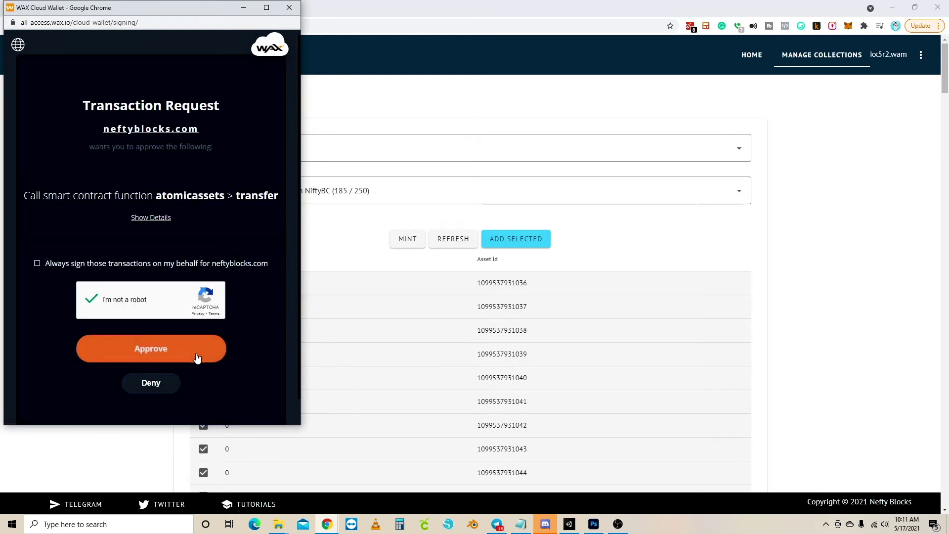
pyautogui.click(196, 358)
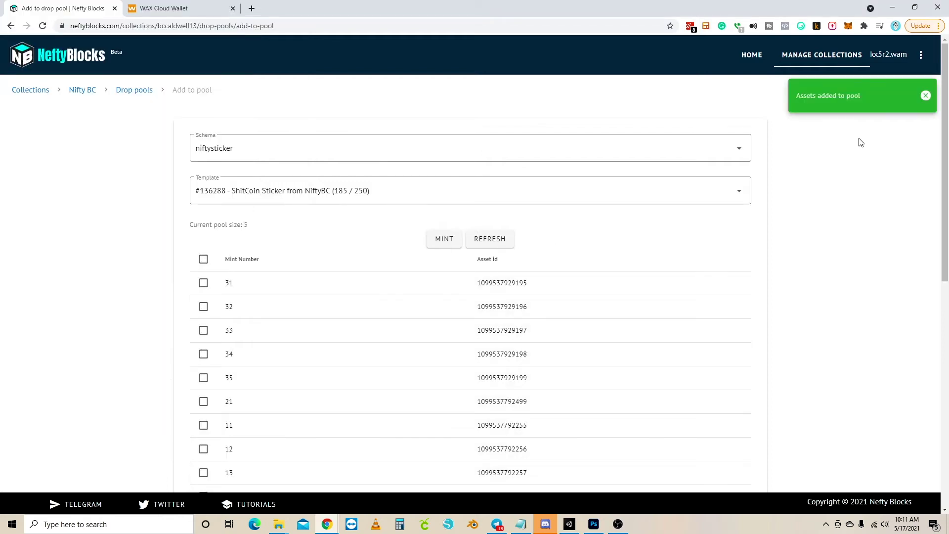
# Review the assets still outside the pool, and check the sticker template's pool size in the collection's drop pools.
pyautogui.scroll(-4, 548, 264)
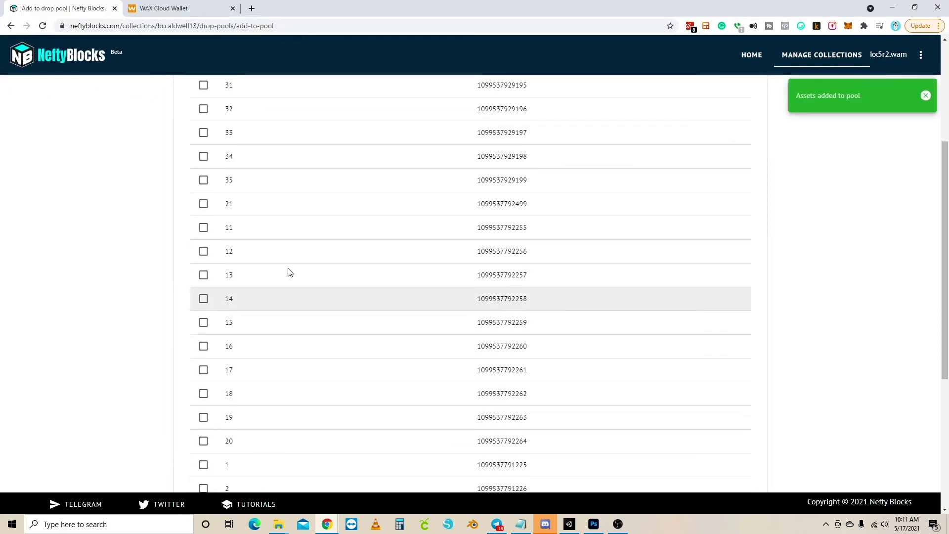
pyautogui.scroll(-5, 289, 273)
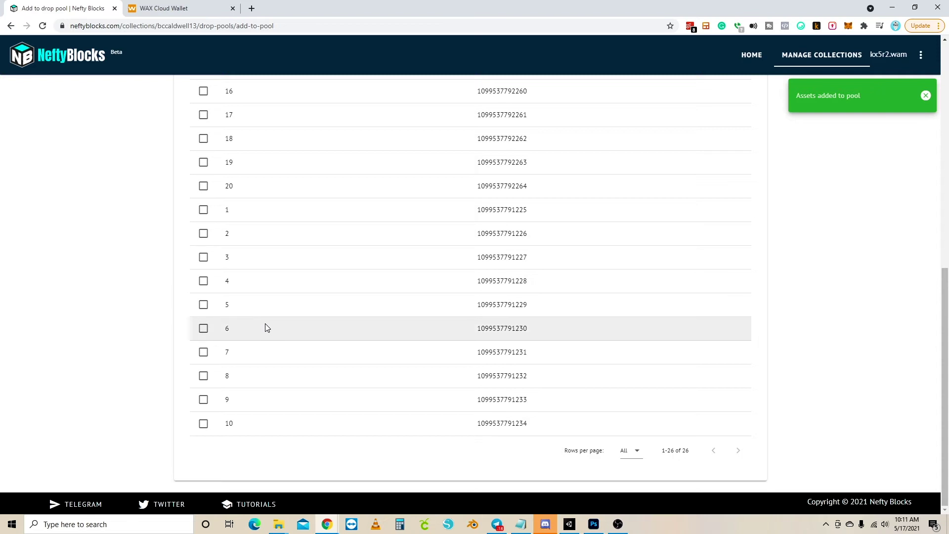
pyautogui.scroll(4, 266, 327)
pyautogui.scroll(4, 268, 326)
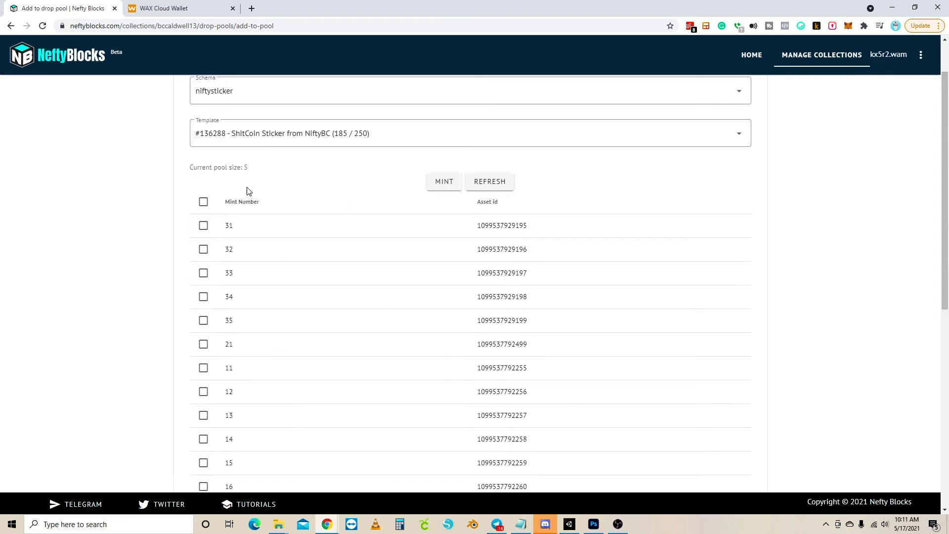
pyautogui.scroll(2, 367, 205)
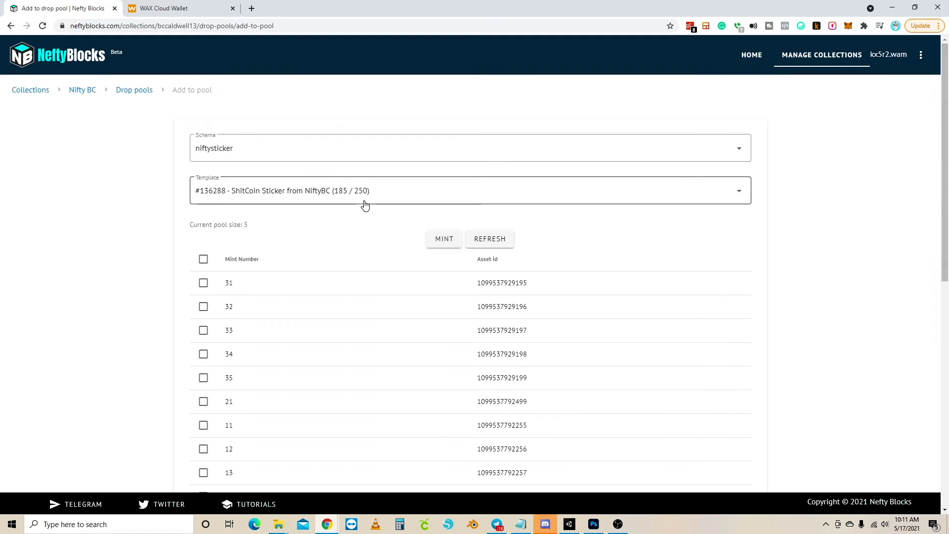
pyautogui.click(143, 92)
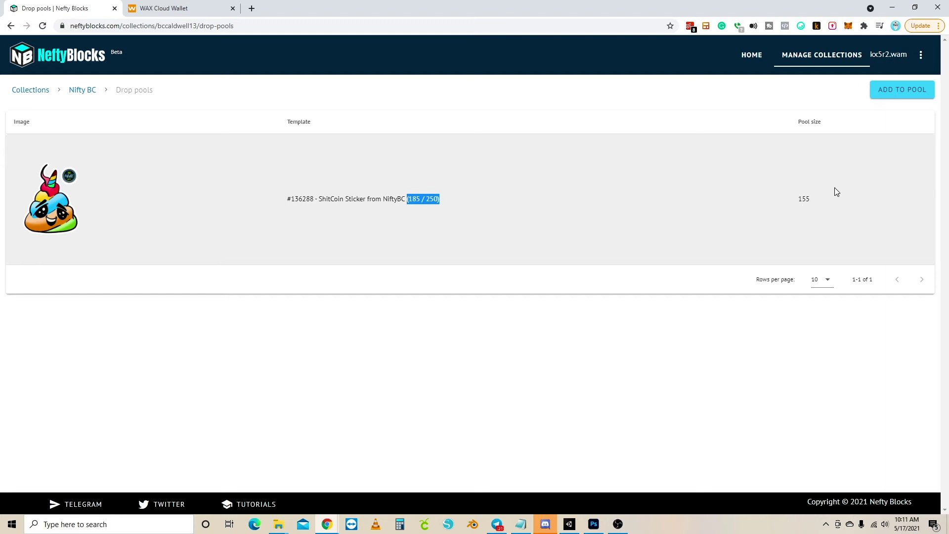
pyautogui.doubleClick(798, 202)
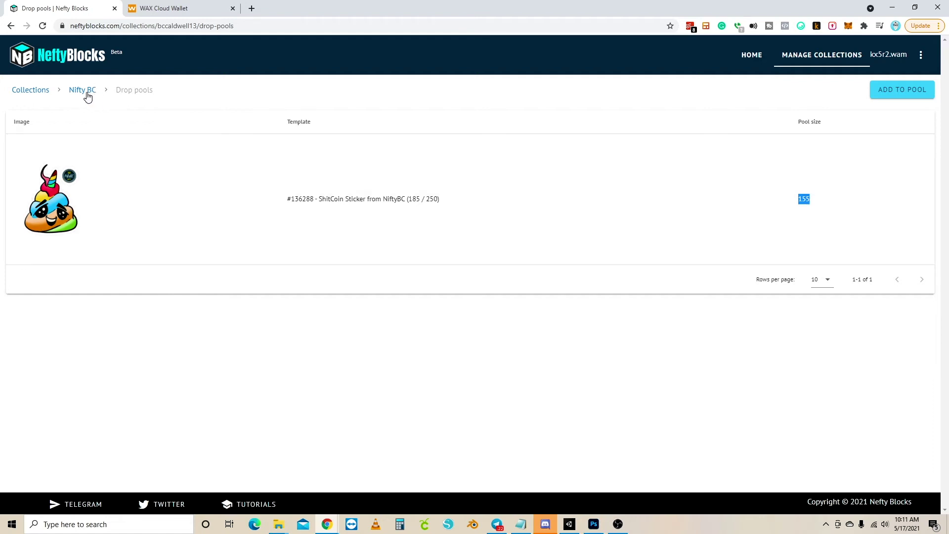
# Return to the Nifty BC collection and start creating a new Nefty drop.
pyautogui.click(84, 90)
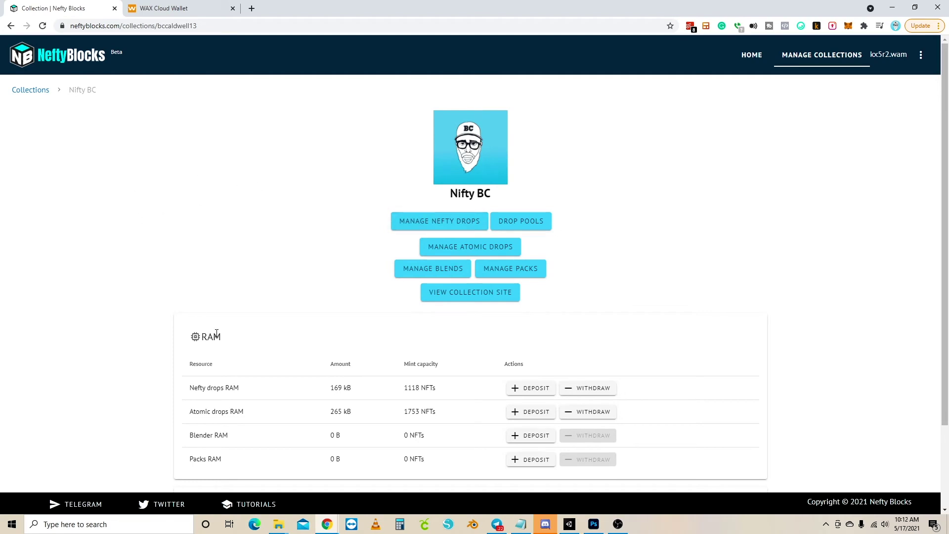
pyautogui.moveTo(167, 393)
pyautogui.mouseDown()
pyautogui.moveTo(454, 397)
pyautogui.moveTo(155, 397)
pyautogui.mouseUp()
pyautogui.click(525, 226)
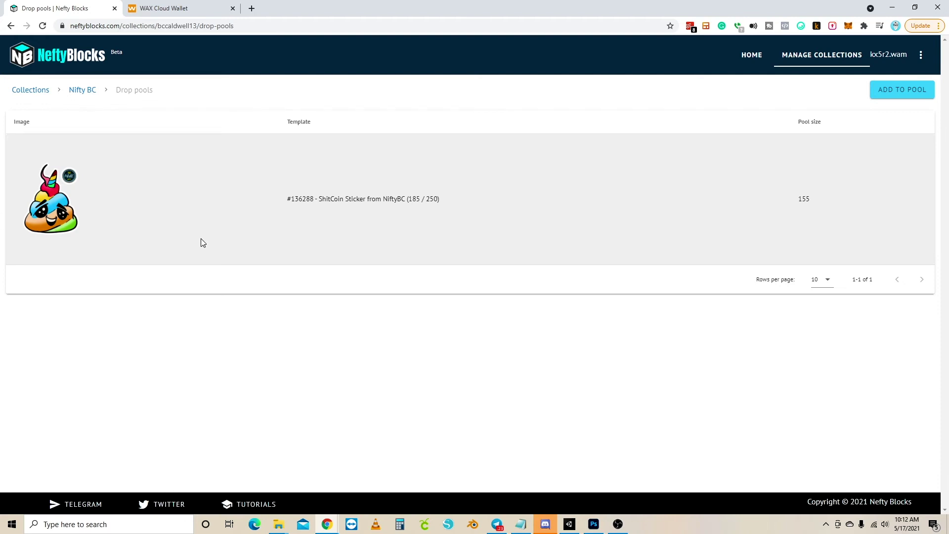
pyautogui.click(11, 25)
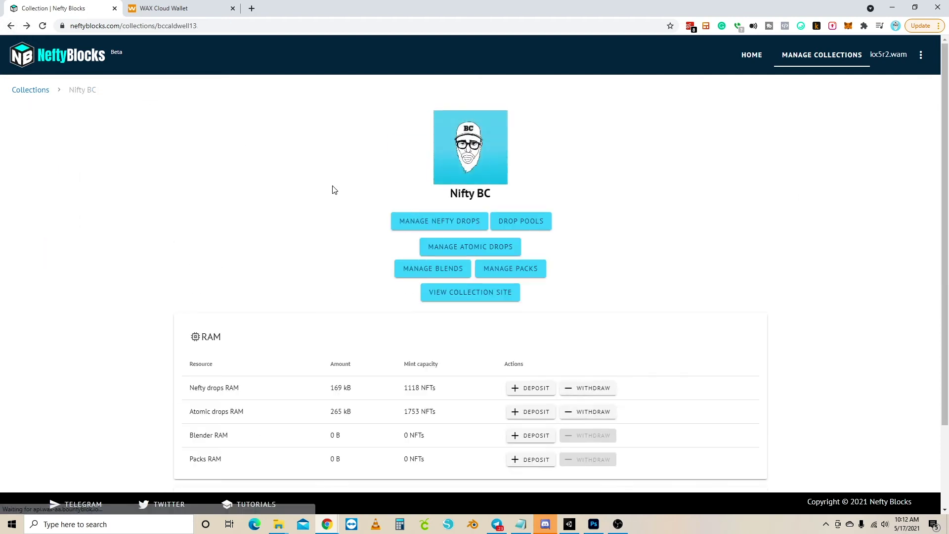
pyautogui.click(424, 225)
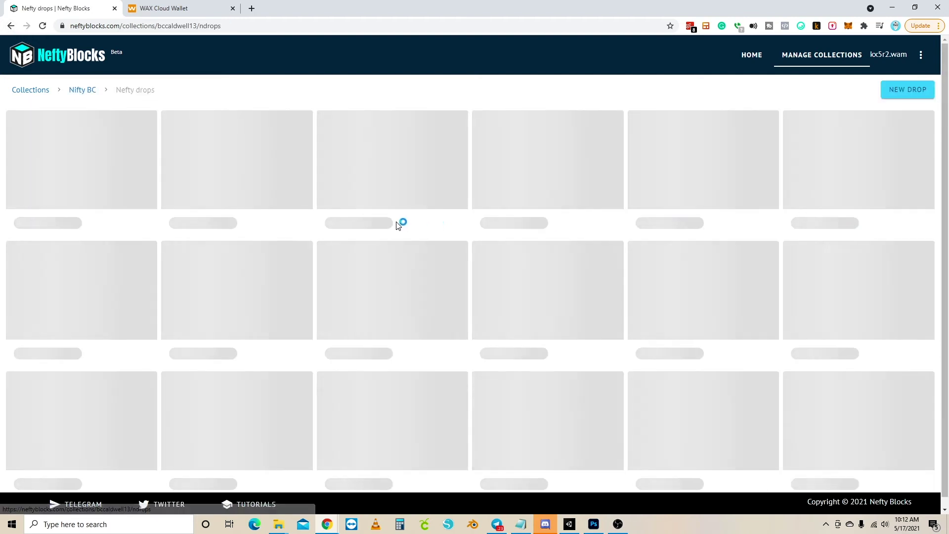
pyautogui.click(912, 91)
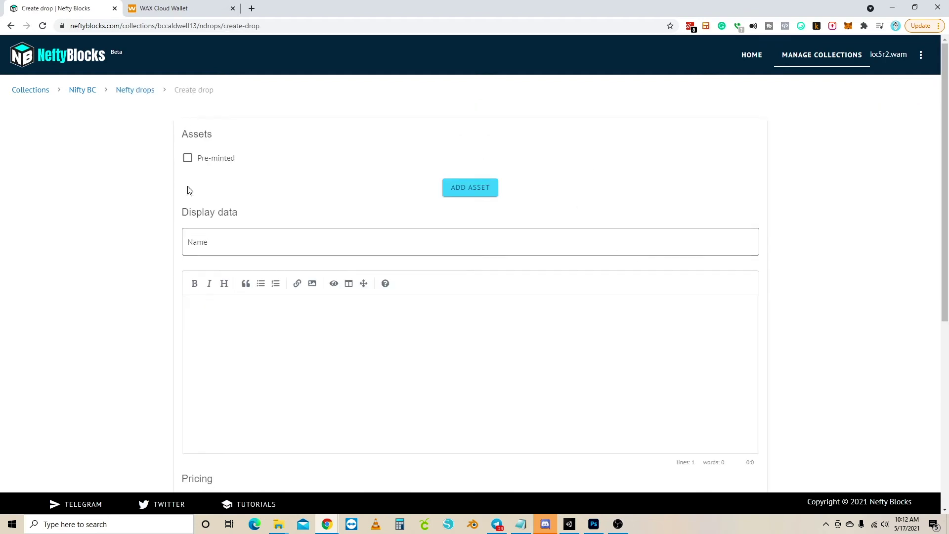
# Mark the drop as pre-minted and add the asset with schema niftysticker and template #136288 - ShitCoin Sticker from NiftyBC.
pyautogui.click(187, 158)
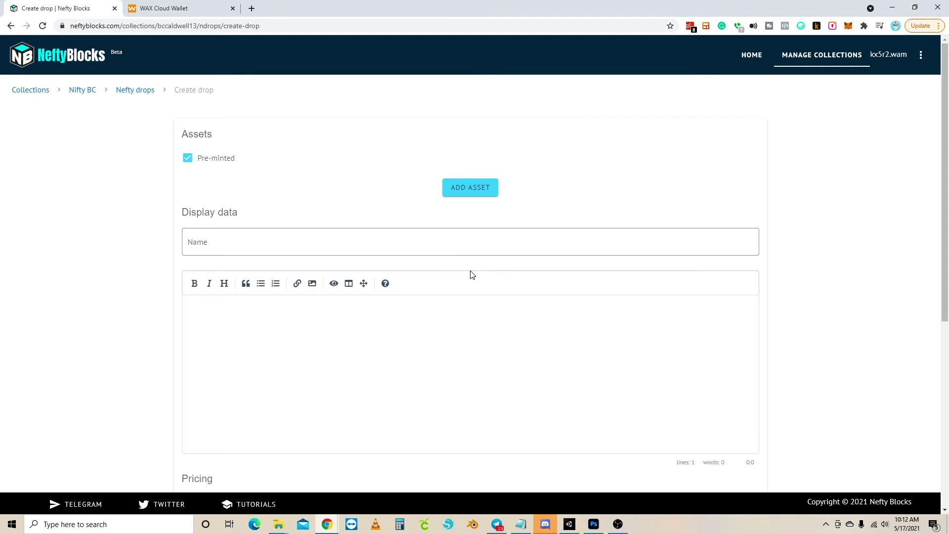
pyautogui.click(476, 191)
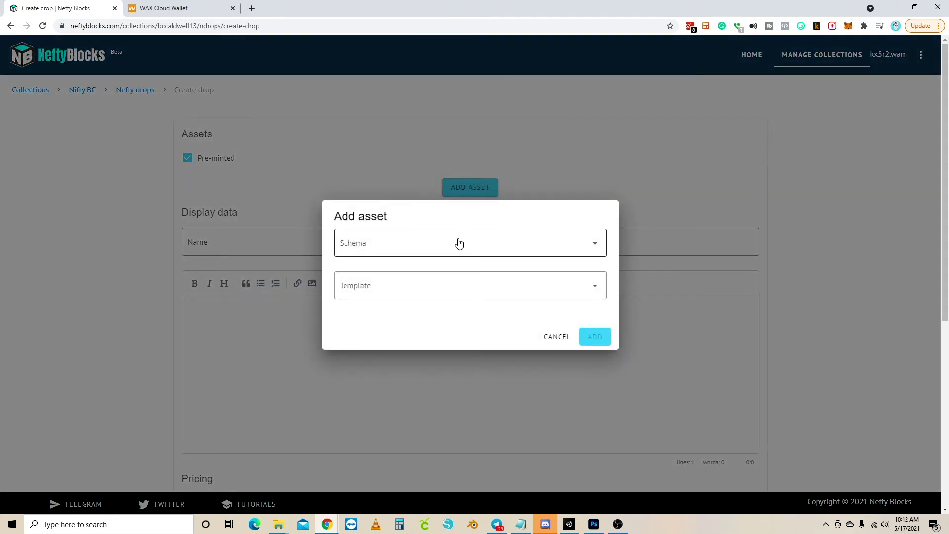
pyautogui.click(455, 242)
pyautogui.click(436, 319)
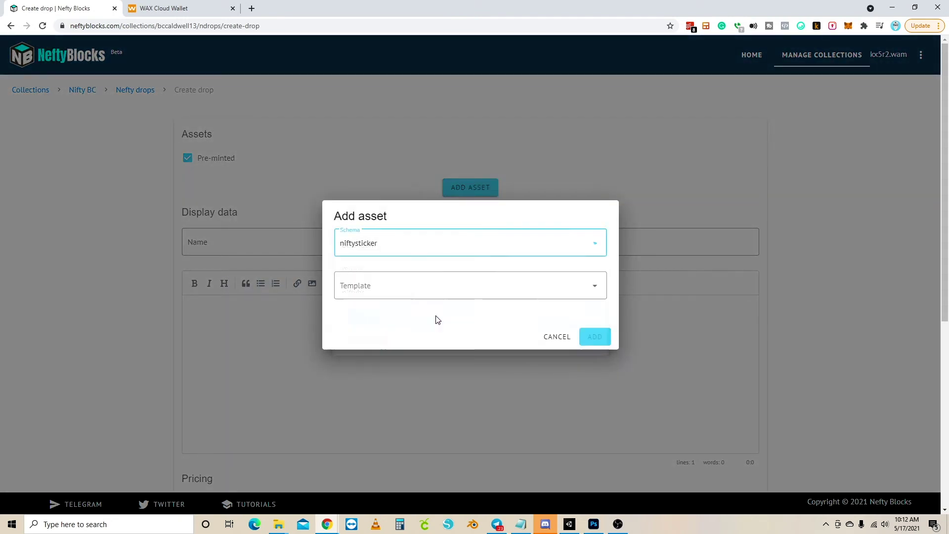
pyautogui.click(418, 292)
pyautogui.click(419, 284)
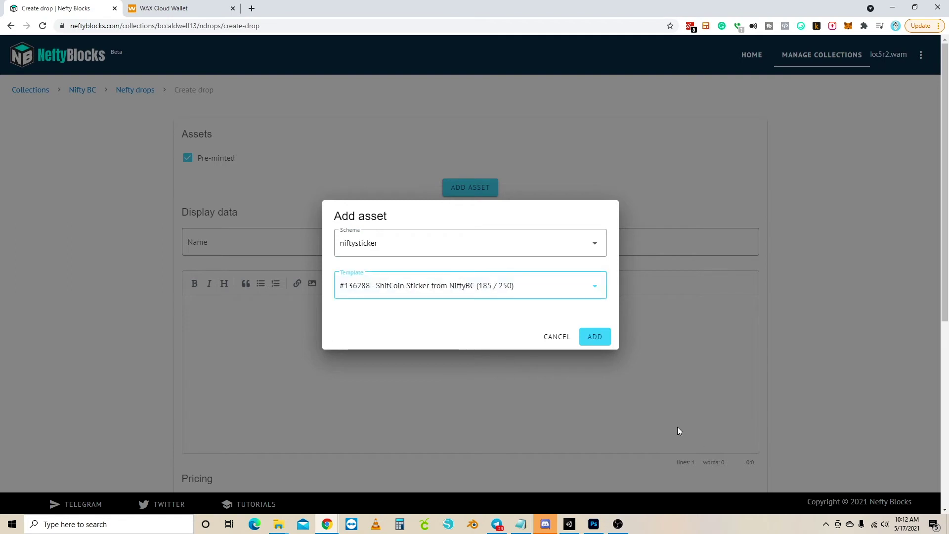
pyautogui.click(597, 335)
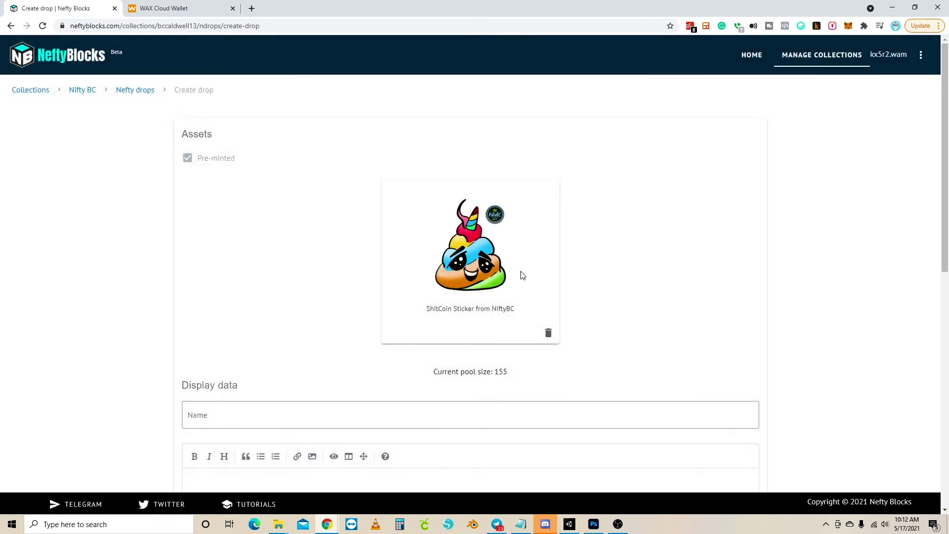
# Name the drop "ShitCoin Sticker from NiftyBC" and describe its Miami Shitcoin Convention theme, burn token use for upcoming blends, VR option and Augmented Reality asset.
pyautogui.scroll(-4, 691, 307)
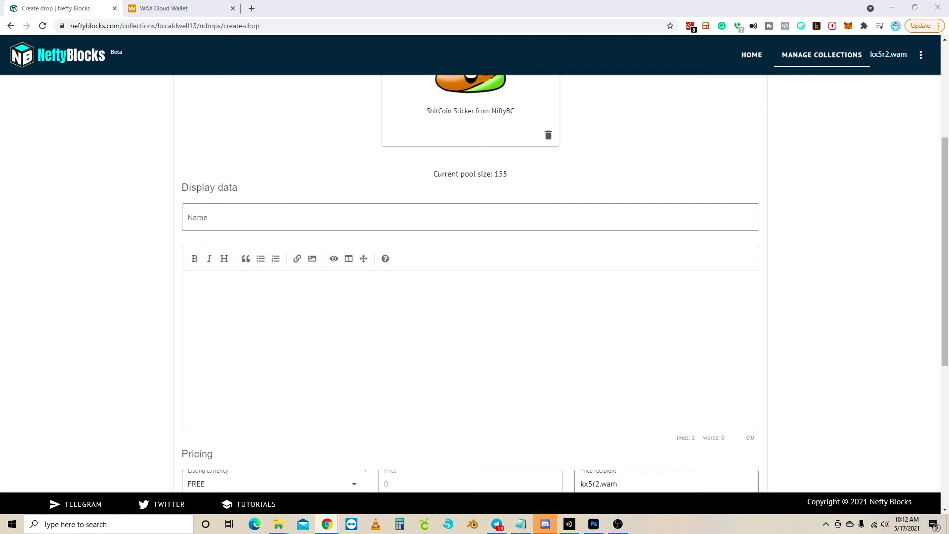
pyautogui.click(193, 212)
pyautogui.write('ShitCoin Sticker from NiftyBC')
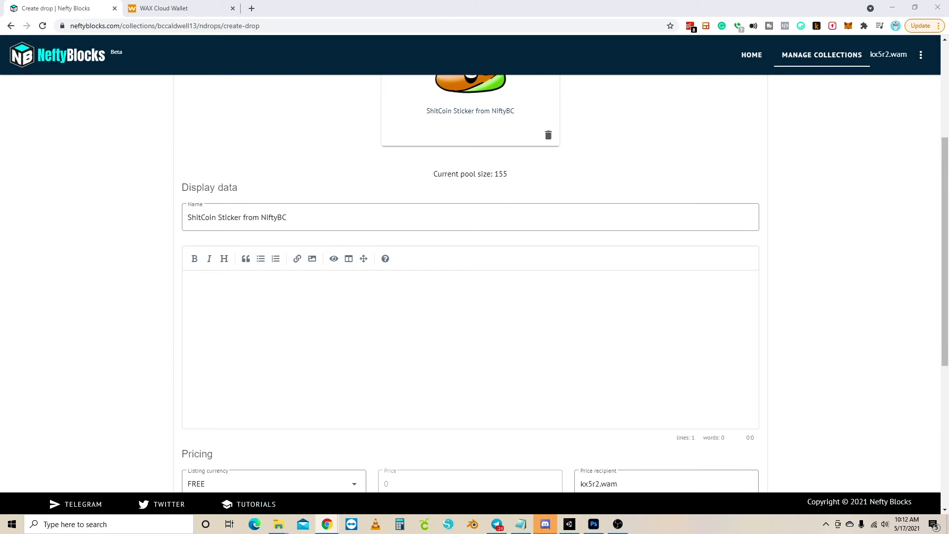
pyautogui.click(401, 290)
pyautogui.write('This NFT Shitcoin Sticker is to celebrate the upcoming Shitcoin Convention in Miami, FL. I will be using this as a burn token for an upcoming blends, as well, so hold onto them. Enjoy the convention in person or in VR. This Coin also comes with an Augmented Reality asset for your viewing pleasure.')
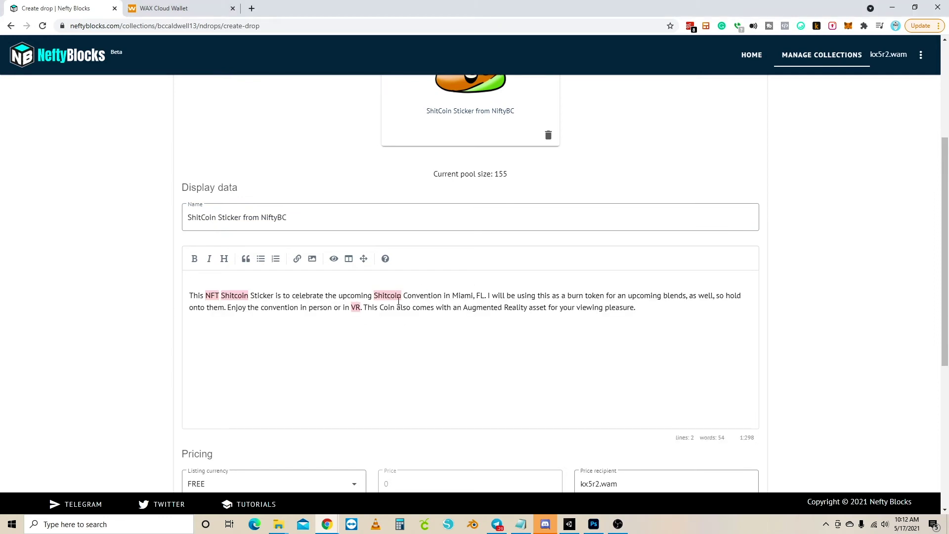
# Split the drop description into four paragraphs, breaking after "Miami, FL.", "hold onto them." and "in VR.".
pyautogui.click(489, 296)
pyautogui.press('Return')
pyautogui.press('Return')
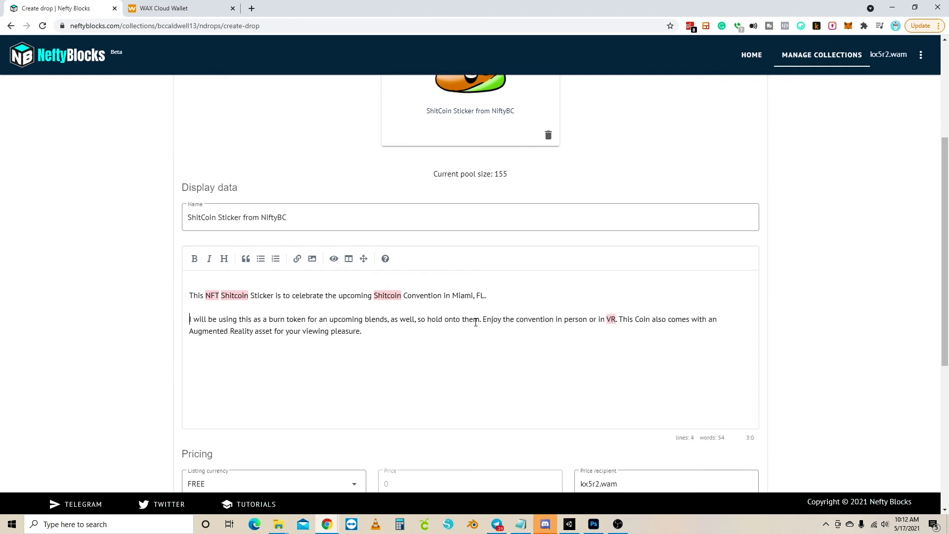
pyautogui.click(484, 318)
pyautogui.press('Return')
pyautogui.press('Return')
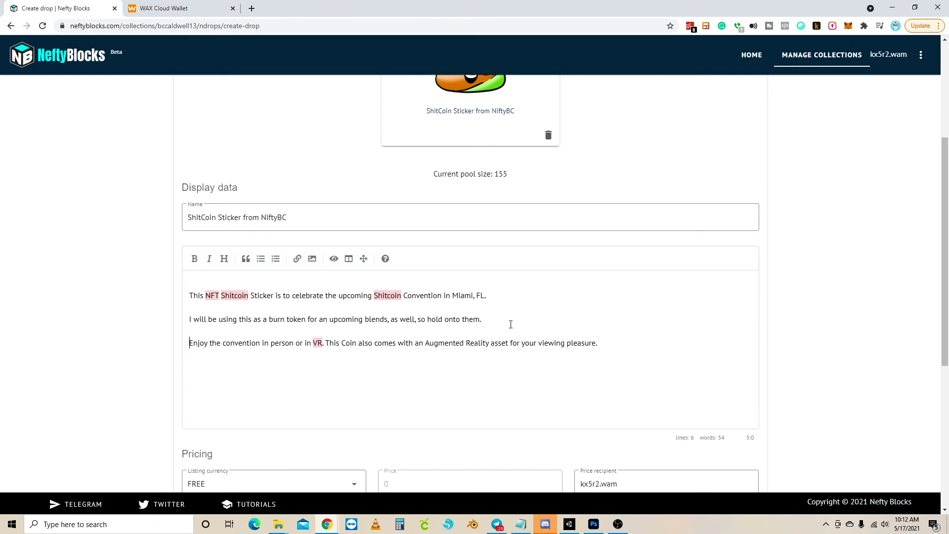
pyautogui.scroll(-2, 506, 320)
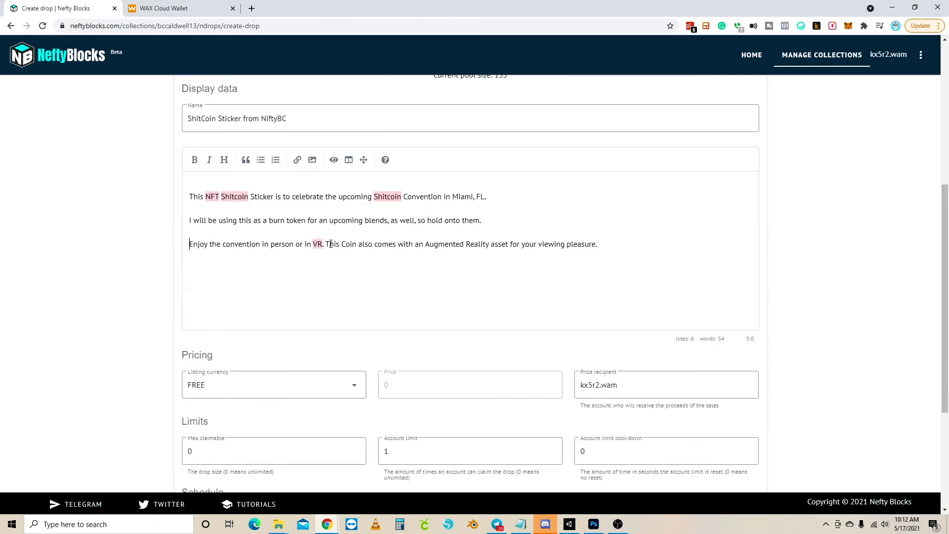
pyautogui.click(325, 244)
pyautogui.press('Return')
pyautogui.press('Return')
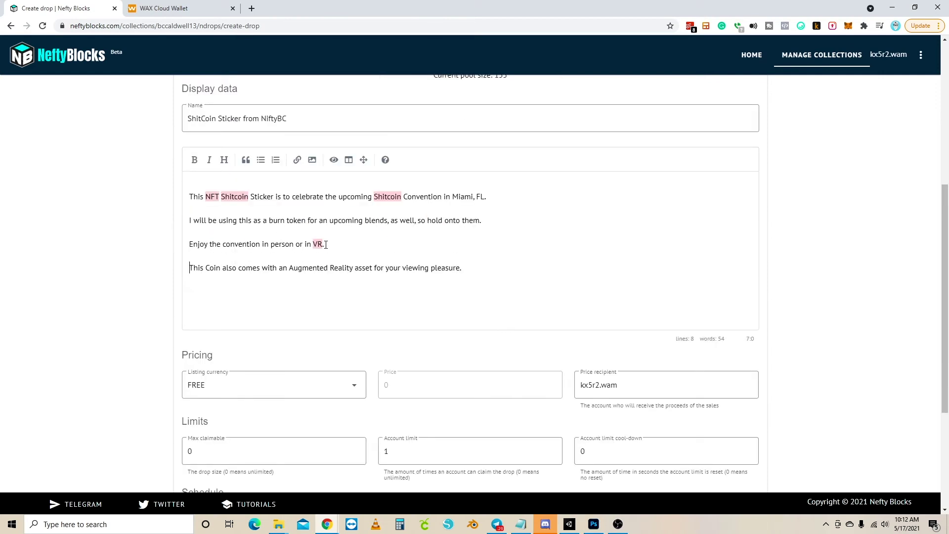
# Set the drop's listing currency to WAX and its price to 13.
pyautogui.scroll(-3, 496, 364)
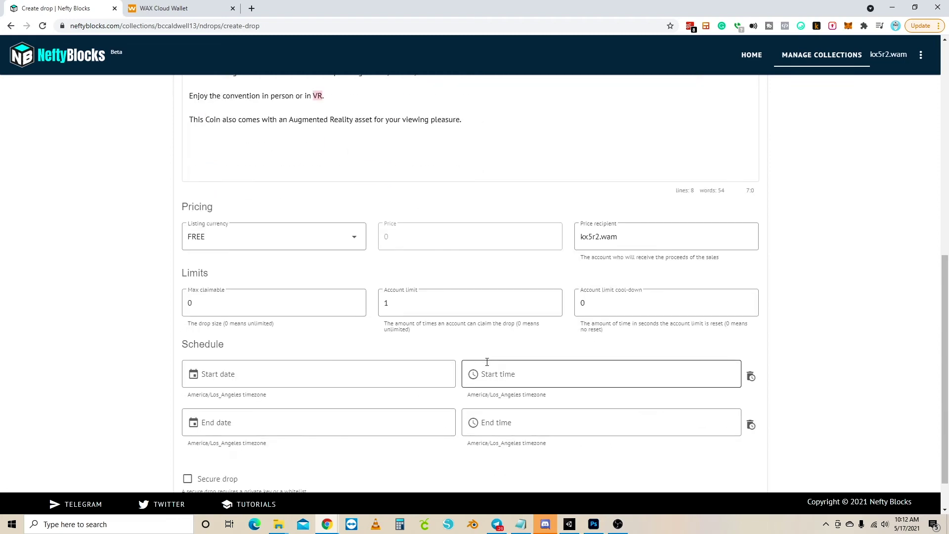
pyautogui.click(352, 240)
pyautogui.click(315, 263)
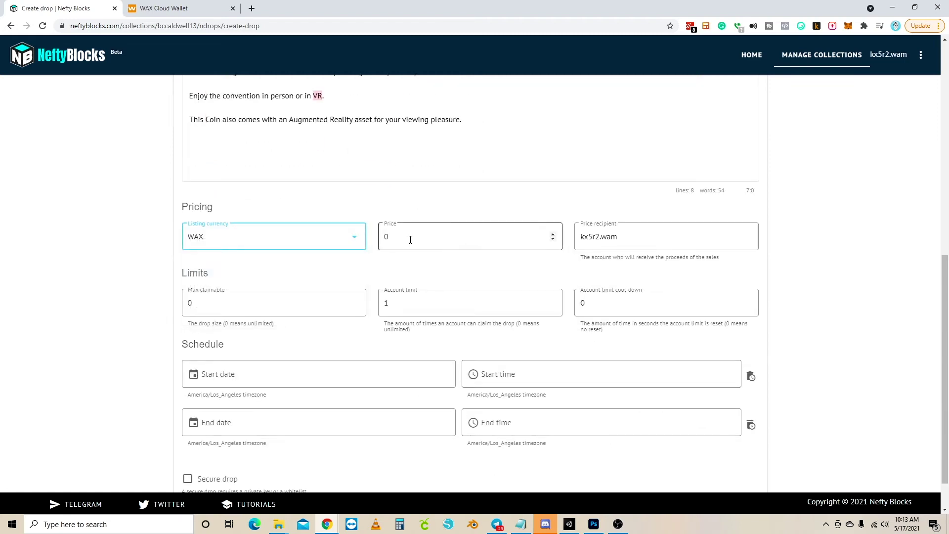
pyautogui.moveTo(409, 239); pyautogui.dragTo(366, 244)
pyautogui.write('13')
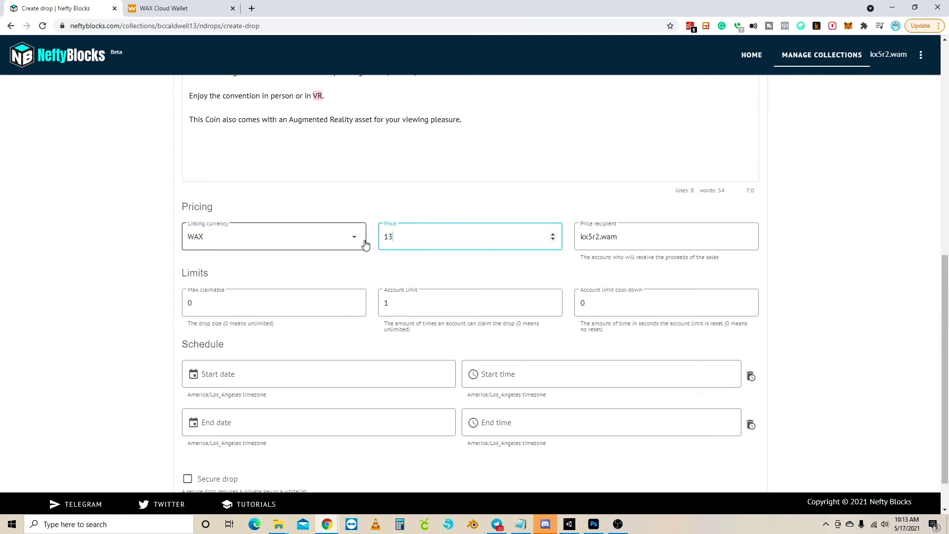
pyautogui.click(888, 245)
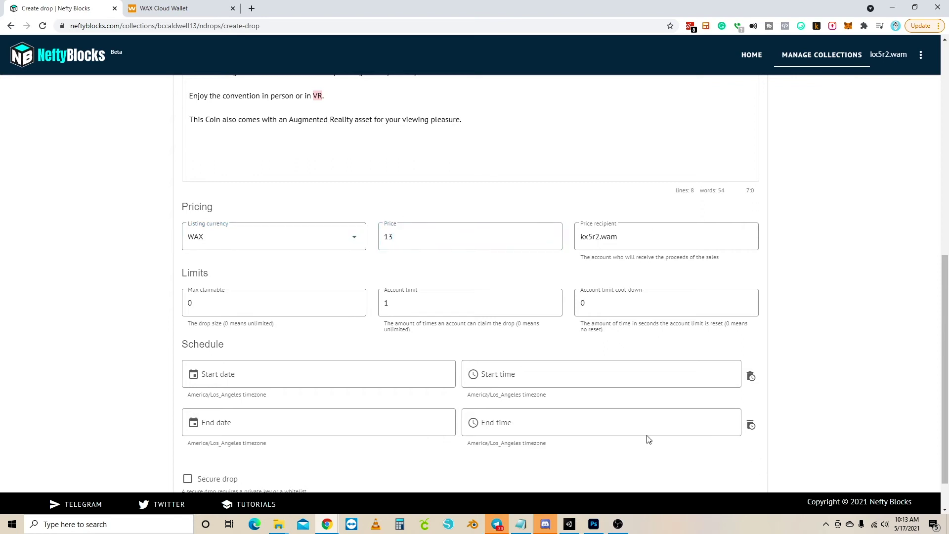
# Limit the drop to a max claimable of 155 and an account limit of 10.
pyautogui.moveTo(248, 301); pyautogui.dragTo(172, 304)
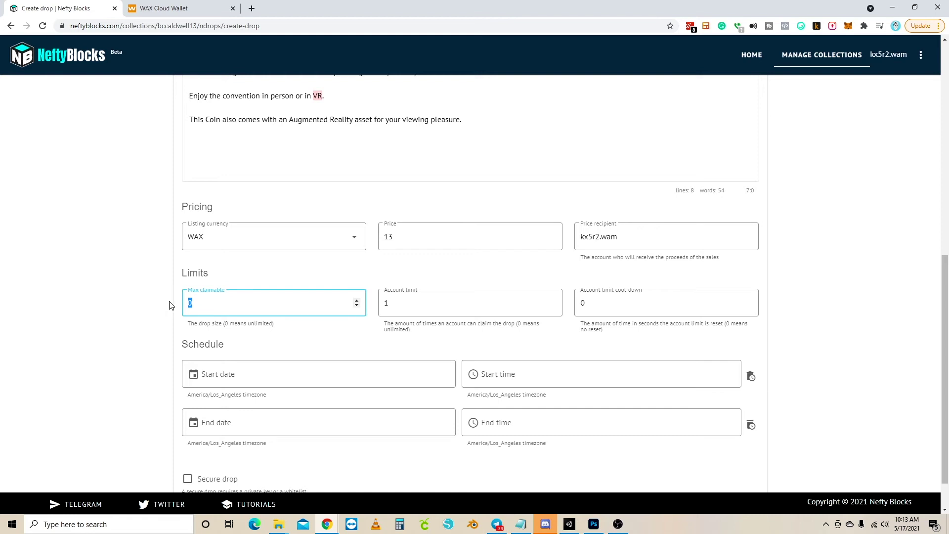
pyautogui.write('155')
pyautogui.click(150, 297)
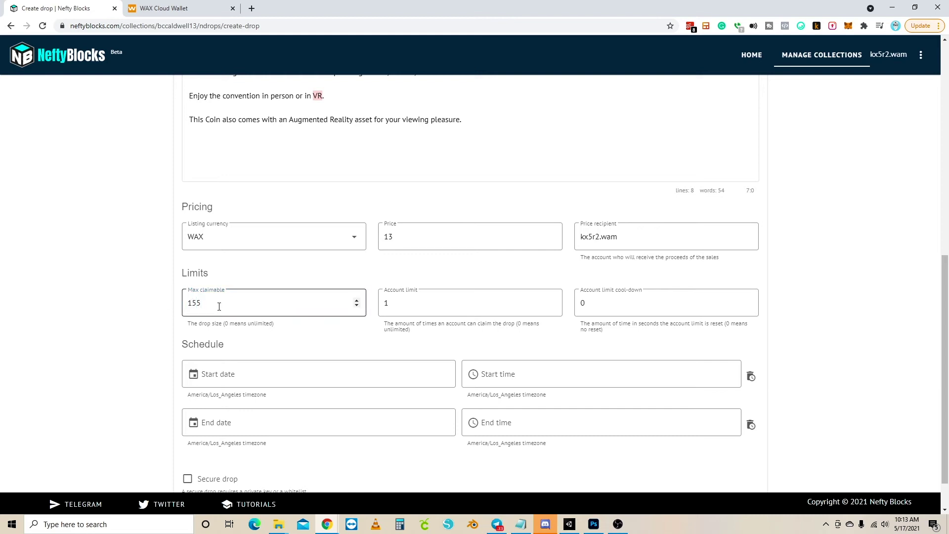
pyautogui.click(384, 305)
pyautogui.click(361, 304)
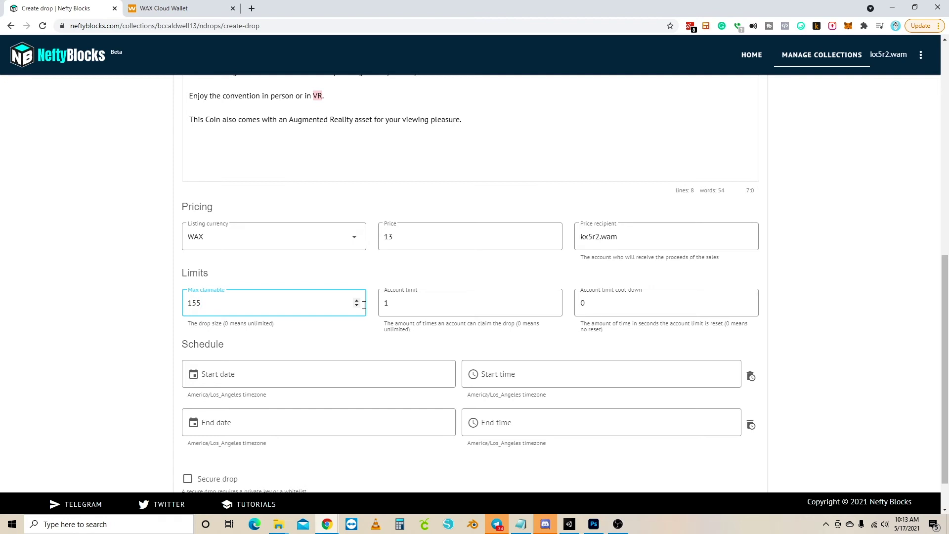
pyautogui.moveTo(411, 303); pyautogui.dragTo(376, 306)
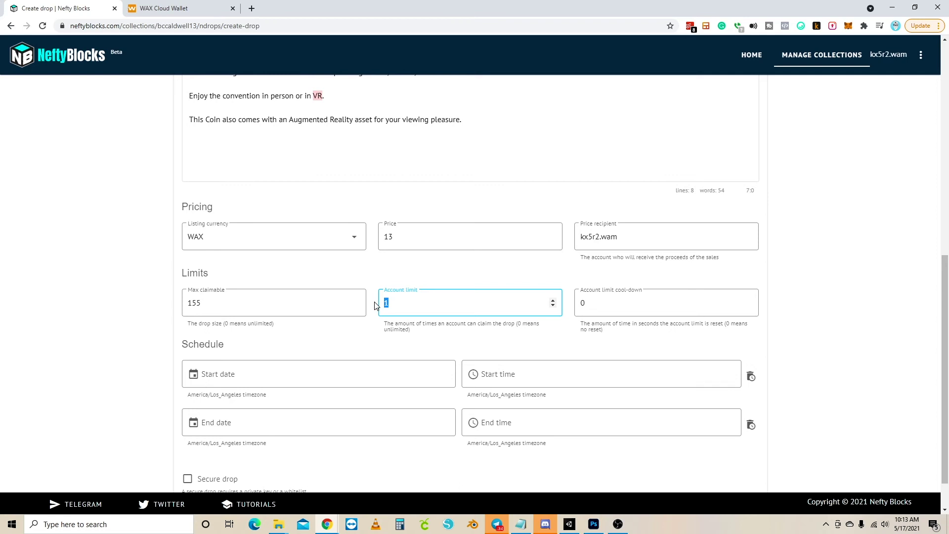
pyautogui.write('10')
pyautogui.click(796, 288)
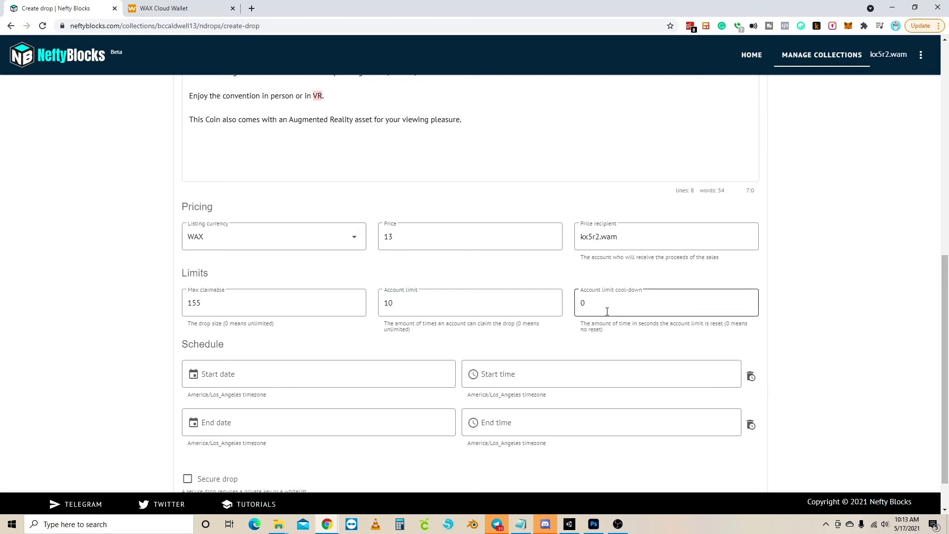
pyautogui.doubleClick(383, 303)
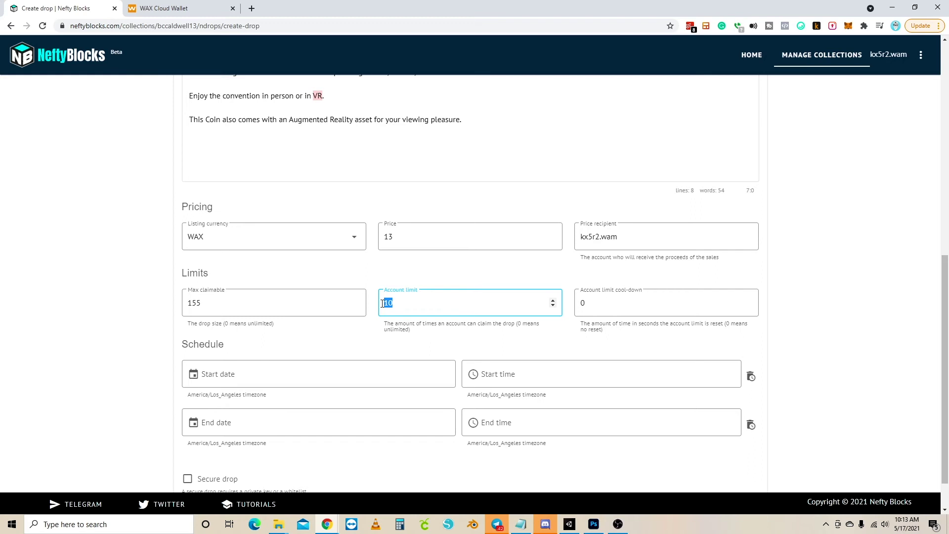
pyautogui.click(816, 290)
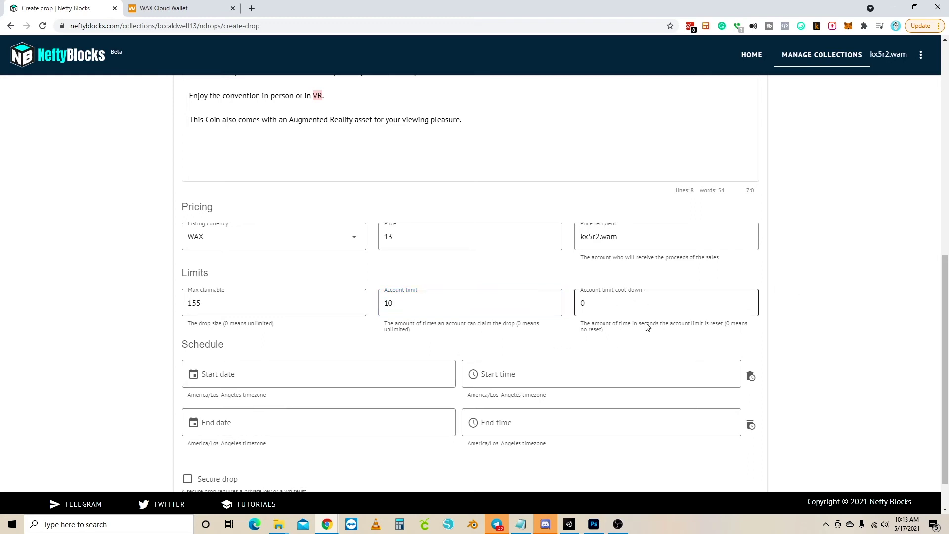
# Schedule the drop to start on 2021-05-17 at 15:00:00, Los Angeles time.
pyautogui.click(212, 374)
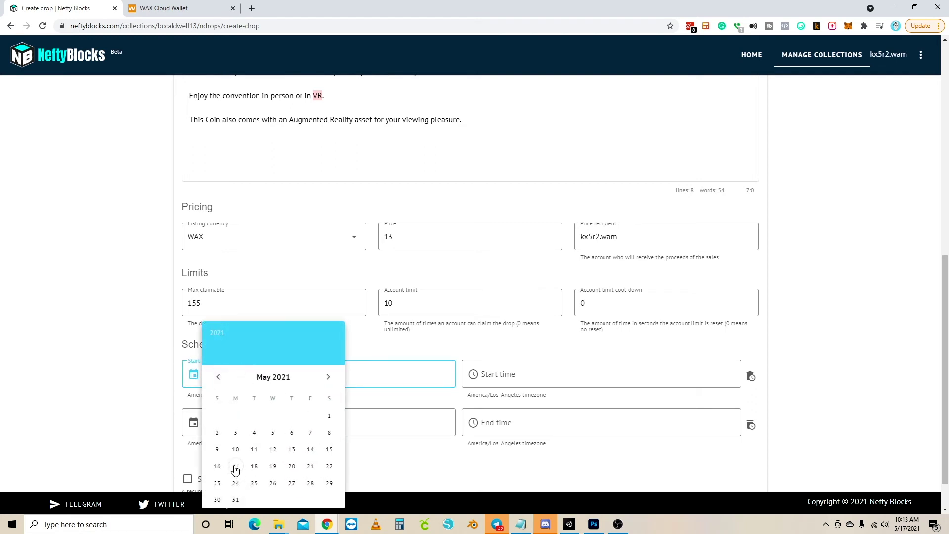
pyautogui.click(236, 467)
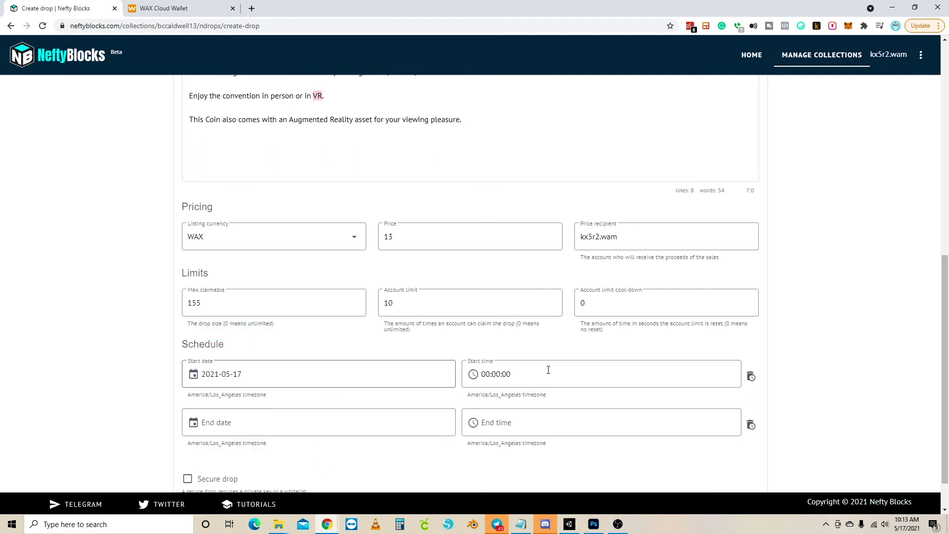
pyautogui.click(499, 374)
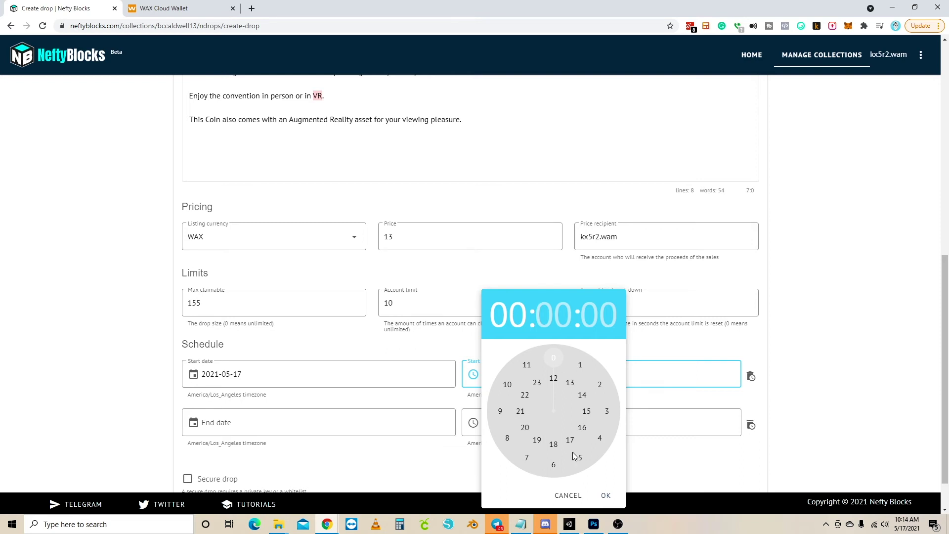
pyautogui.click(588, 415)
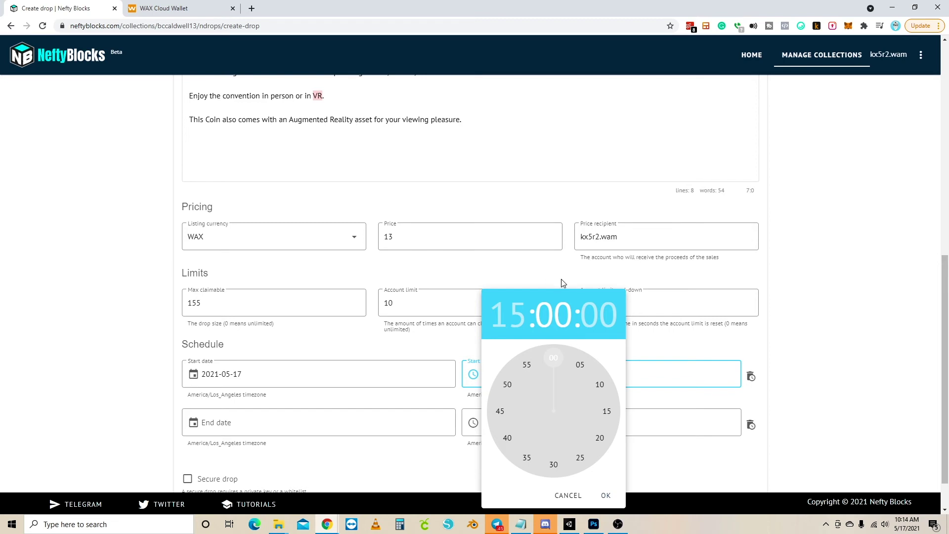
pyautogui.click(807, 343)
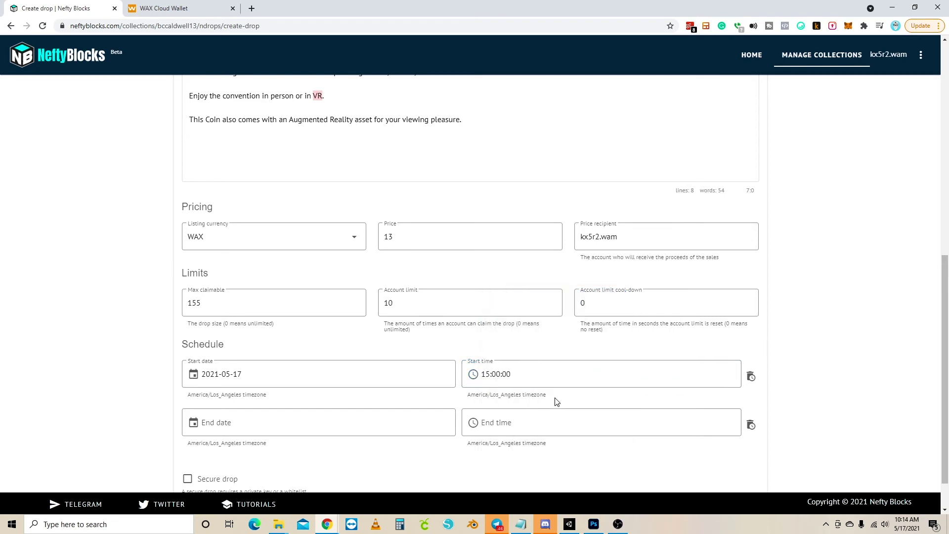
# Review the drop's asset, name, description, pricing and schedule, and compare the max claimable with the current pool size.
pyautogui.scroll(-1, 285, 382)
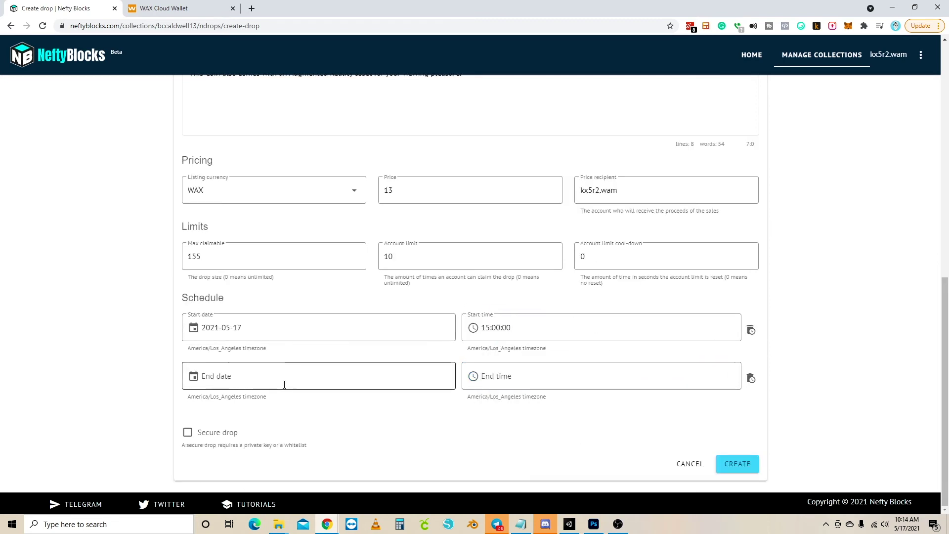
pyautogui.scroll(4, 815, 411)
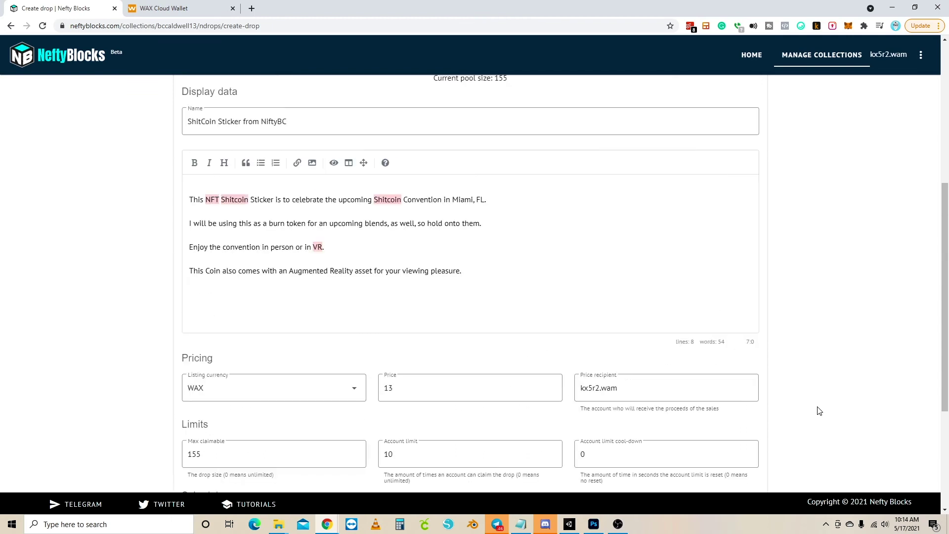
pyautogui.scroll(6, 786, 416)
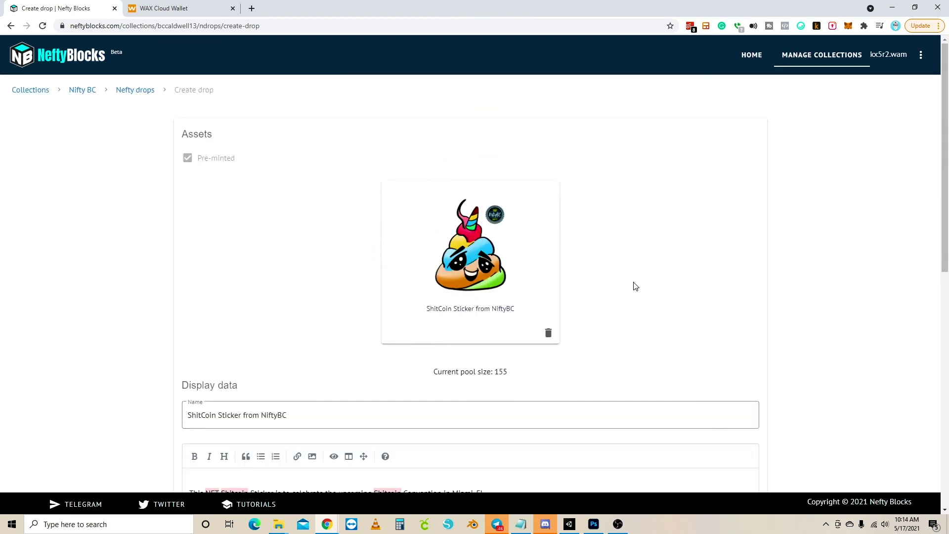
pyautogui.scroll(-2, 633, 283)
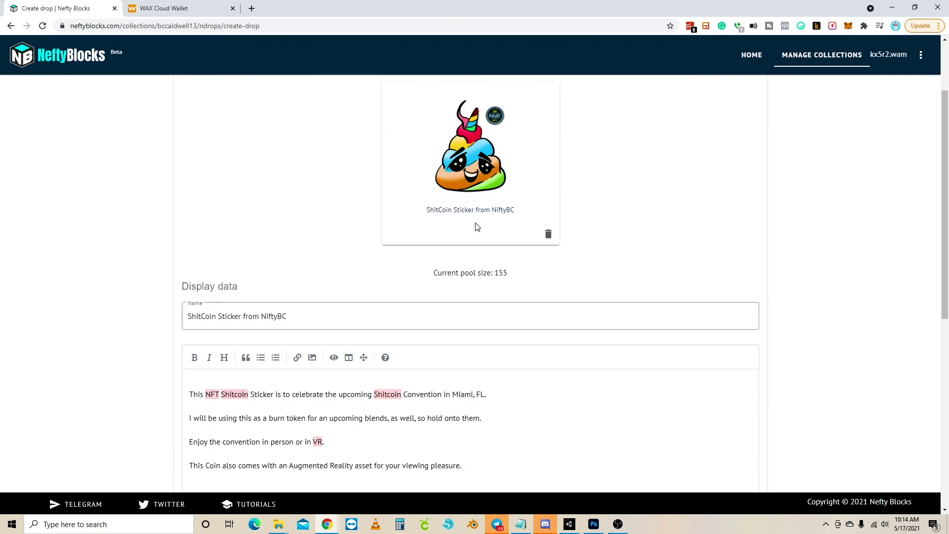
pyautogui.scroll(-2, 606, 279)
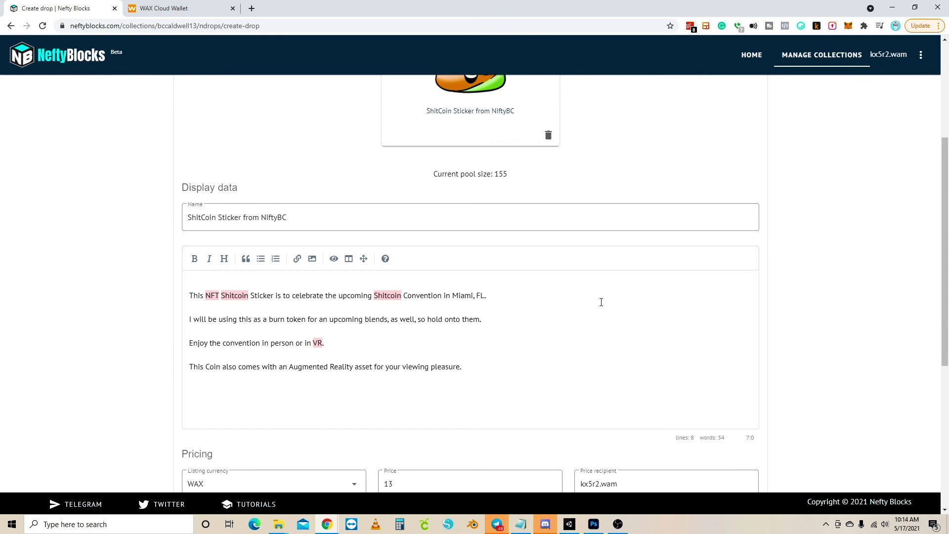
pyautogui.scroll(-4, 601, 302)
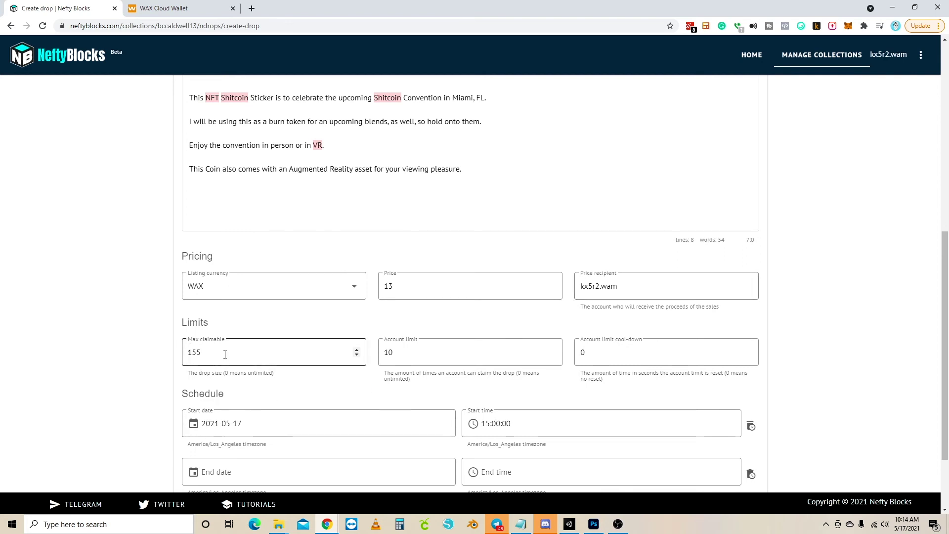
pyautogui.moveTo(225, 354); pyautogui.dragTo(168, 354)
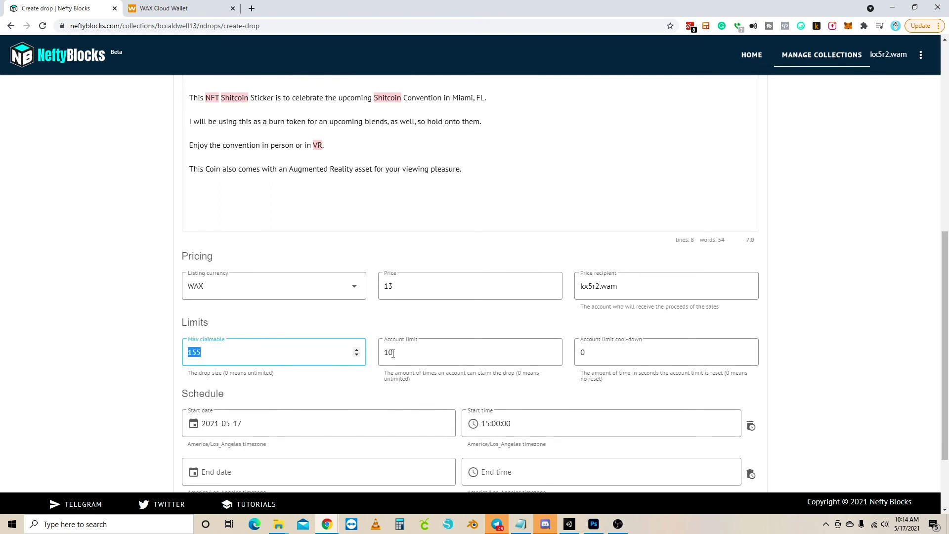
pyautogui.scroll(7, 393, 353)
pyautogui.moveTo(509, 323); pyautogui.dragTo(498, 323)
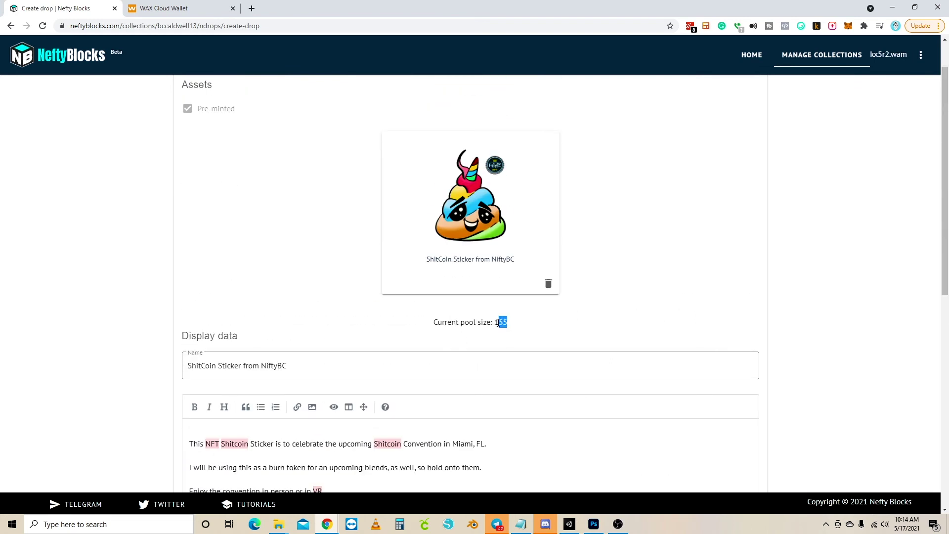
pyautogui.scroll(-8, 513, 383)
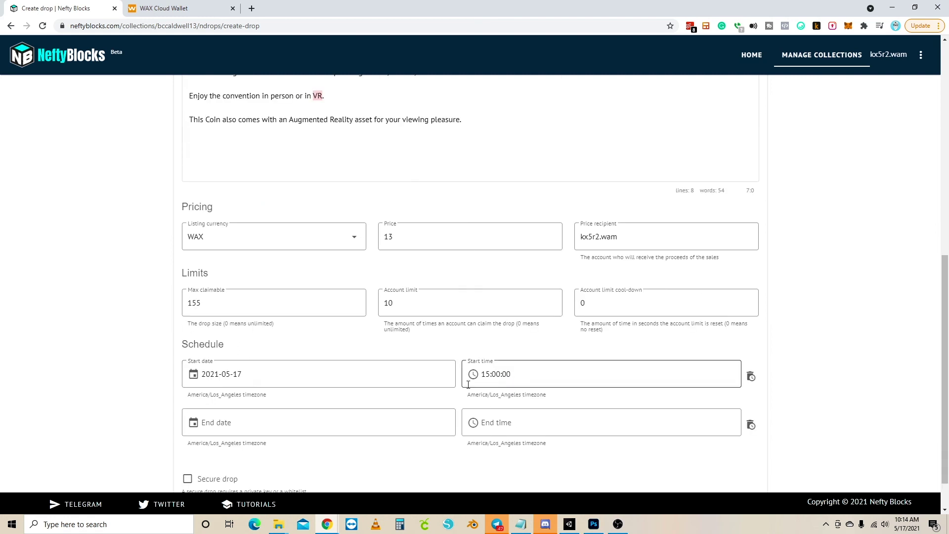
pyautogui.click(223, 305)
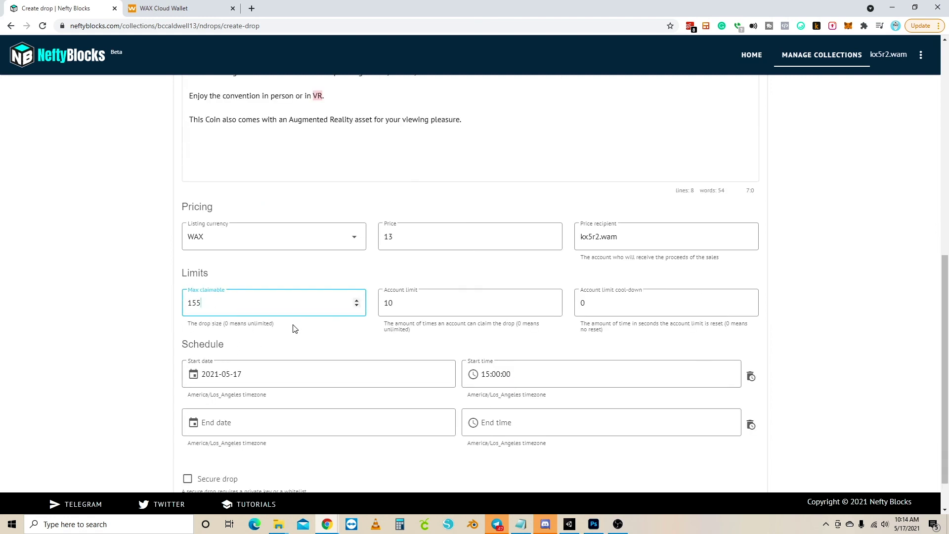
pyautogui.click(447, 273)
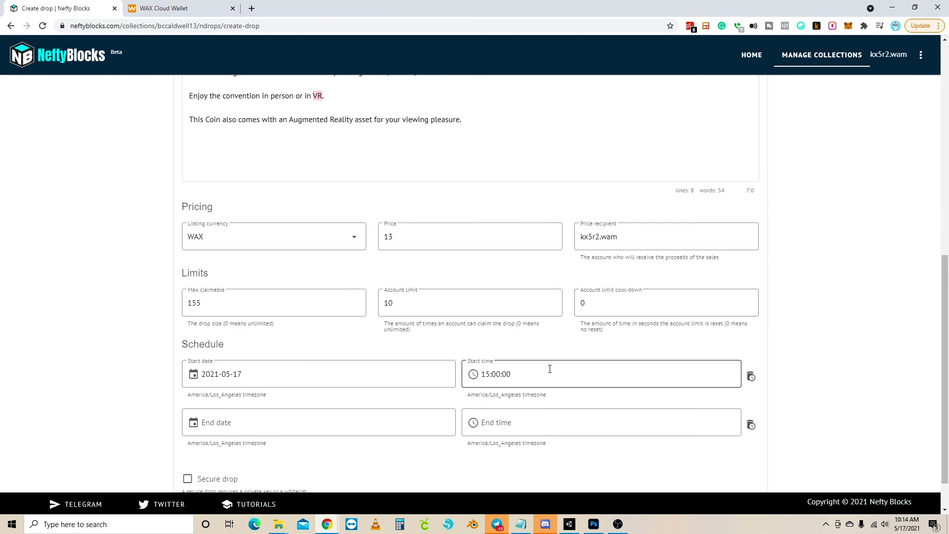
# Create the drop without an end date or secure access and approve the createdrop transaction in the WAX Cloud Wallet.
pyautogui.scroll(-1, 824, 322)
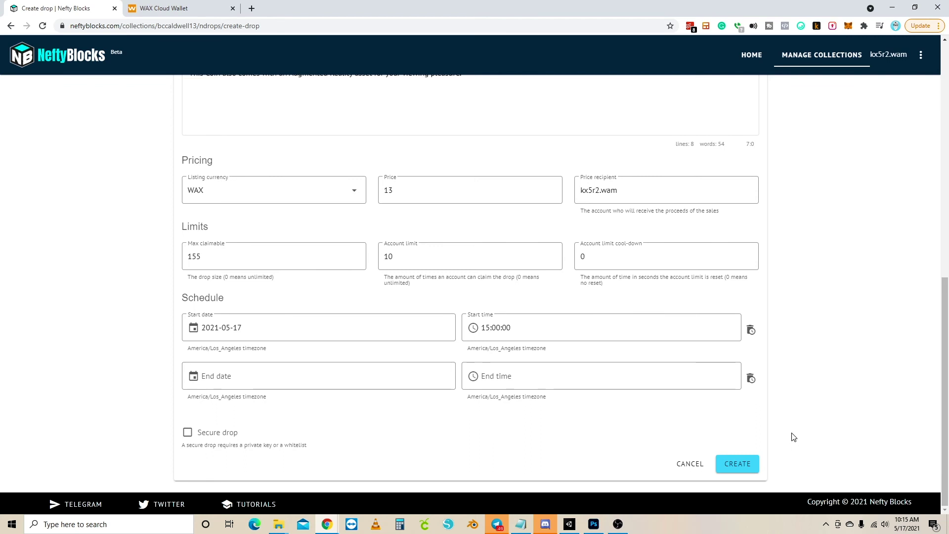
pyautogui.click(737, 465)
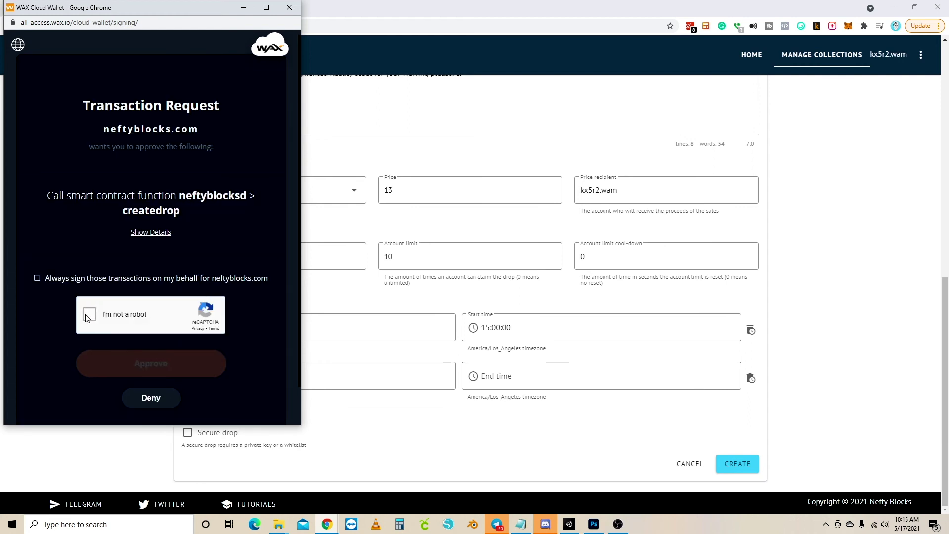
pyautogui.click(194, 364)
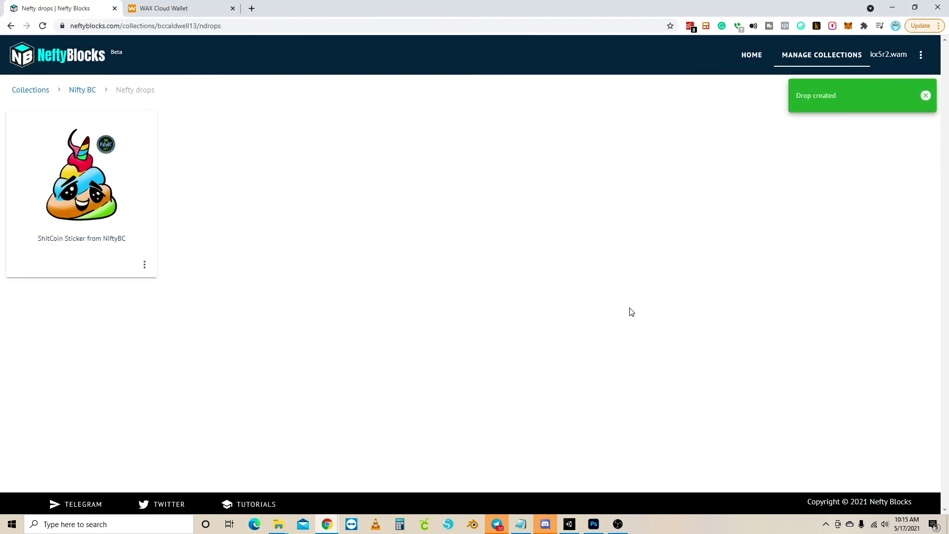
# Open the new ShitCoin Sticker drop's detail page and check its image, availability, description, price and countdown.
pyautogui.click(145, 266)
pyautogui.click(97, 275)
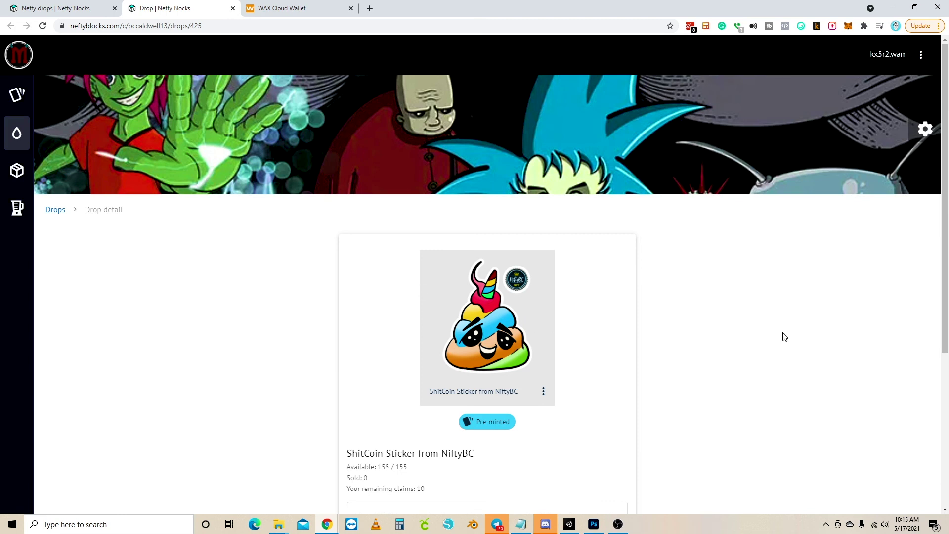
pyautogui.scroll(-4, 692, 320)
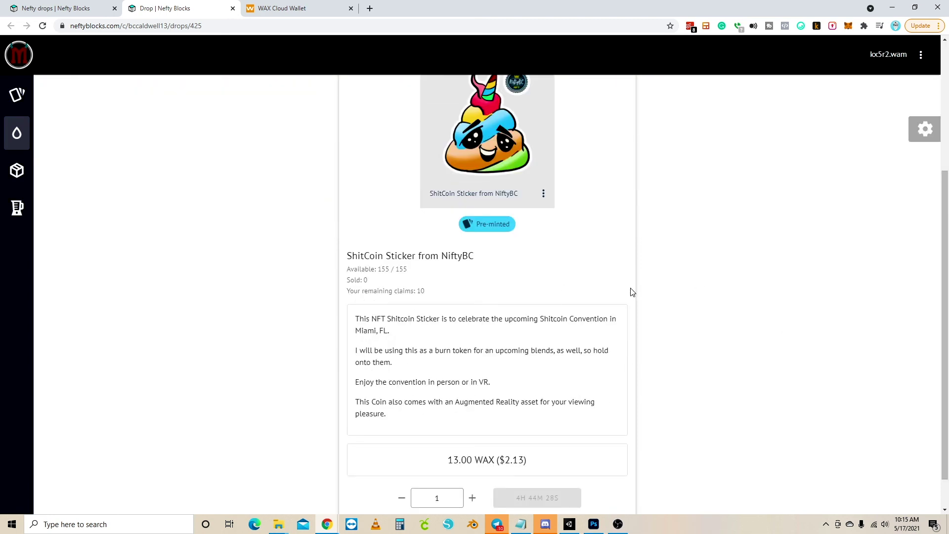
pyautogui.scroll(-1, 633, 292)
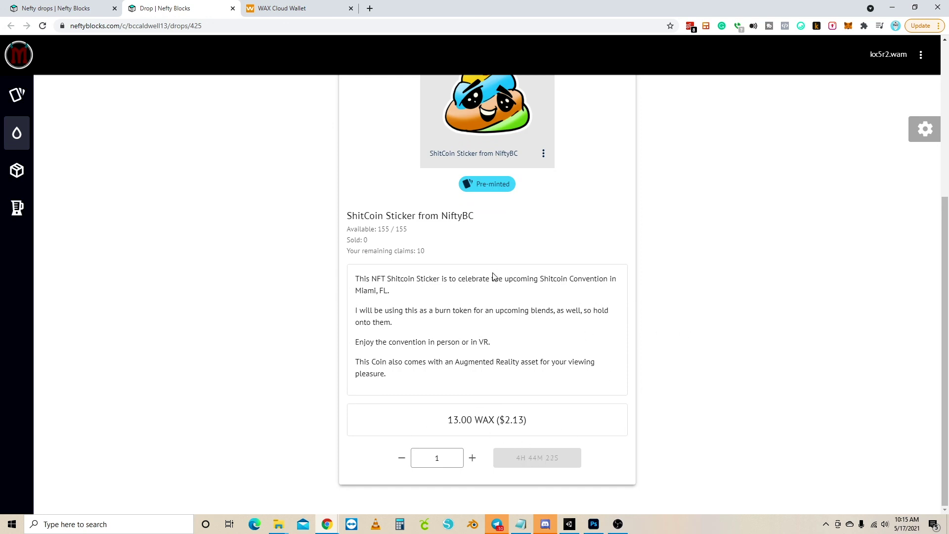
pyautogui.scroll(3, 492, 278)
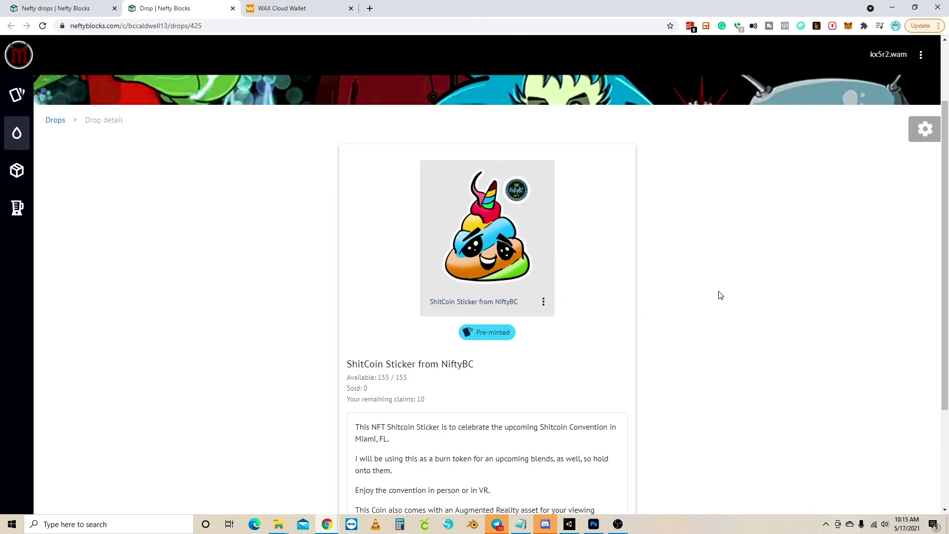
pyautogui.scroll(2, 712, 331)
pyautogui.scroll(-3, 692, 322)
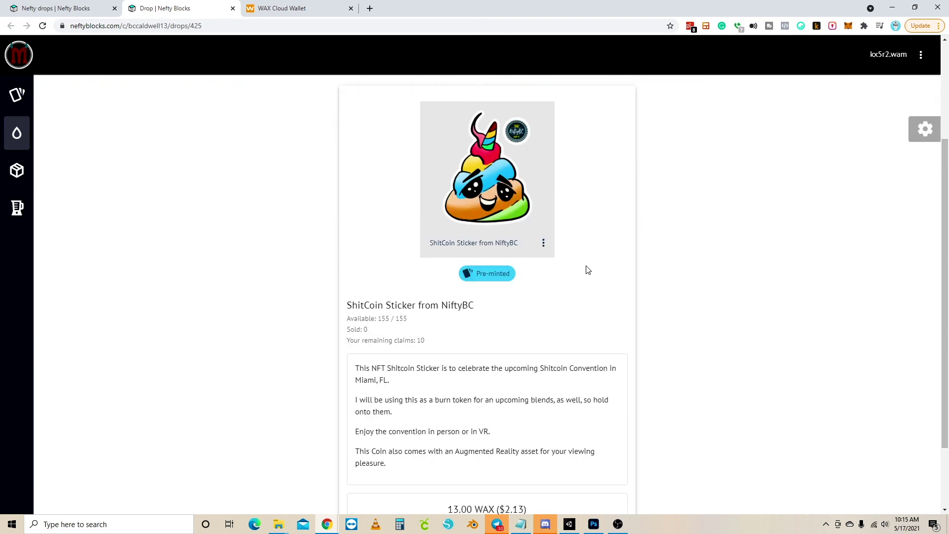